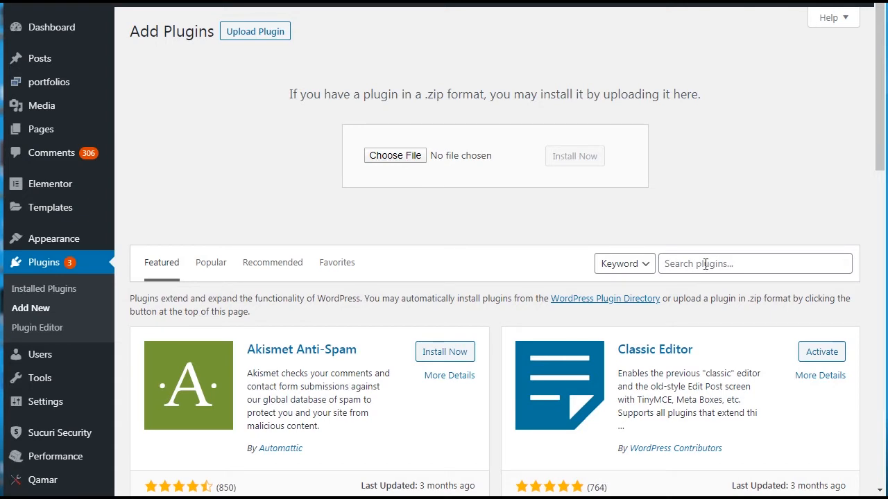
# Find the WooCommerce plugin by Automattic with the search term "woocommerce", and install and activate it
pyautogui.click(706, 265)
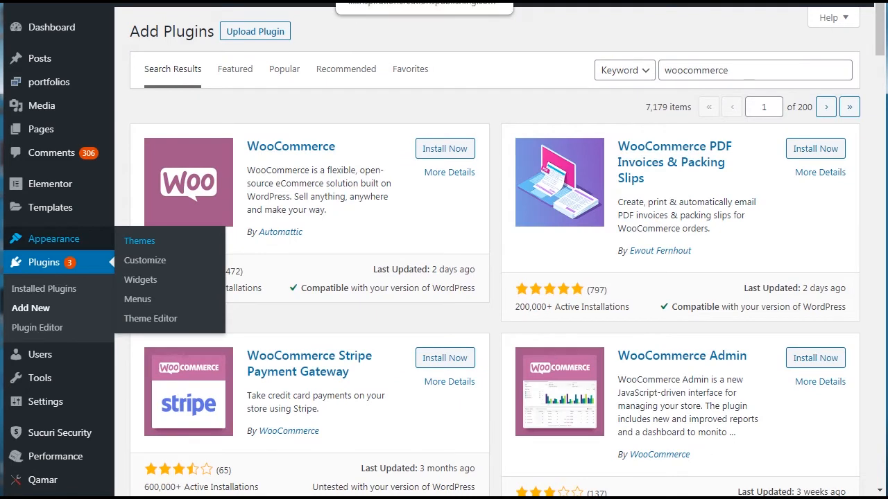
pyautogui.moveTo(735, 72); pyautogui.dragTo(658, 74)
pyautogui.click(342, 109)
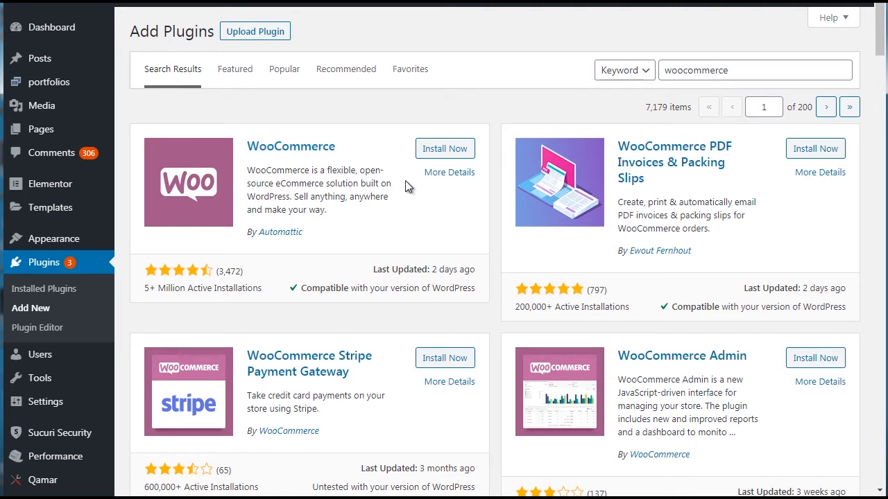
pyautogui.click(447, 150)
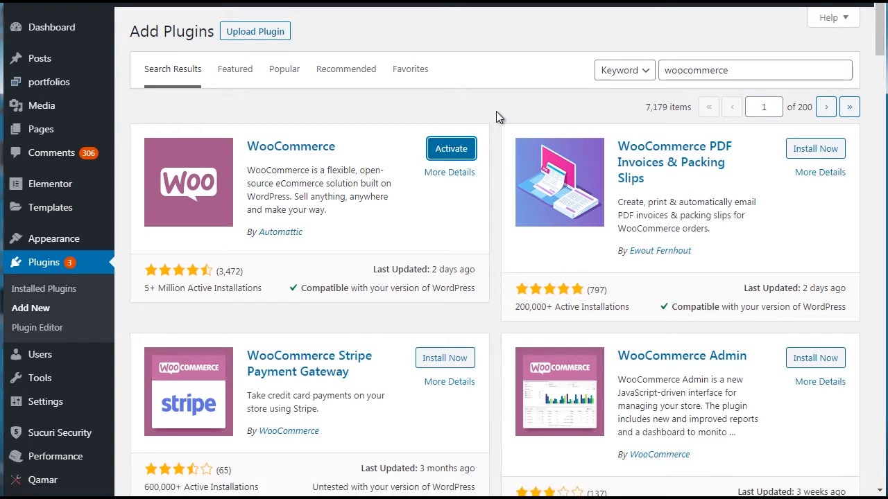
pyautogui.click(457, 152)
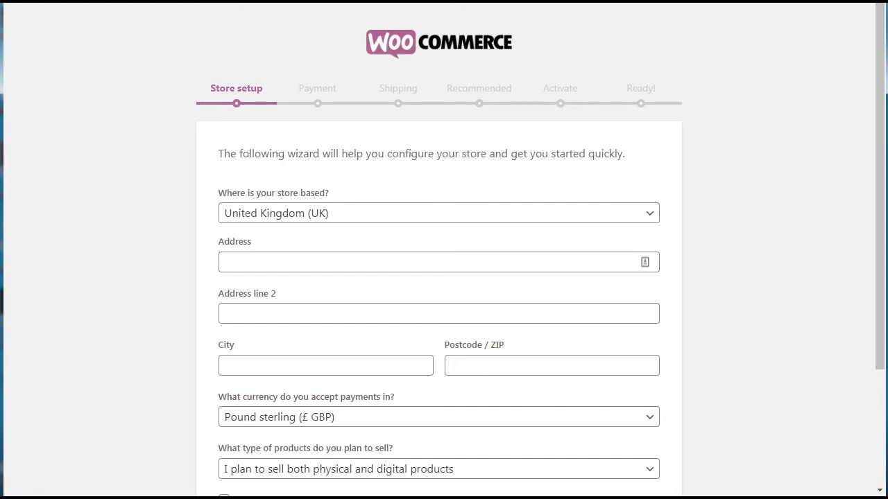
# Set the country where the store is based to United States (US) in the store setup
pyautogui.moveTo(881, 56); pyautogui.dragTo(885, 133)
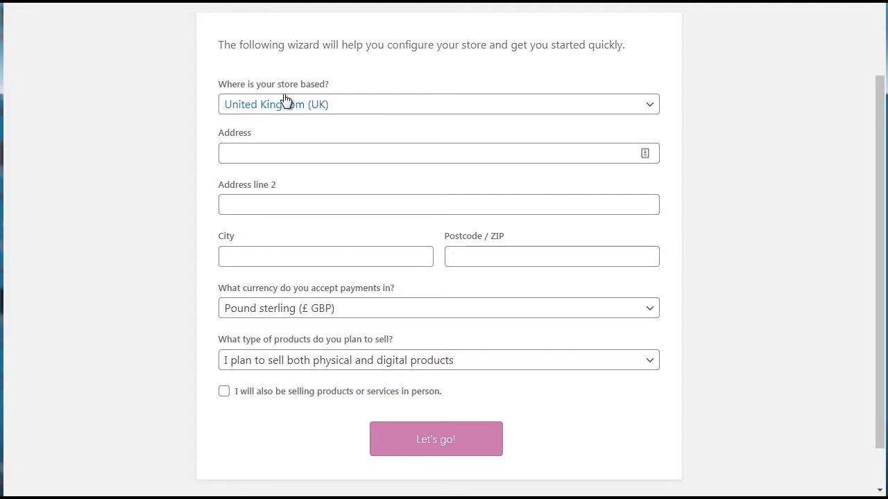
pyautogui.click(338, 107)
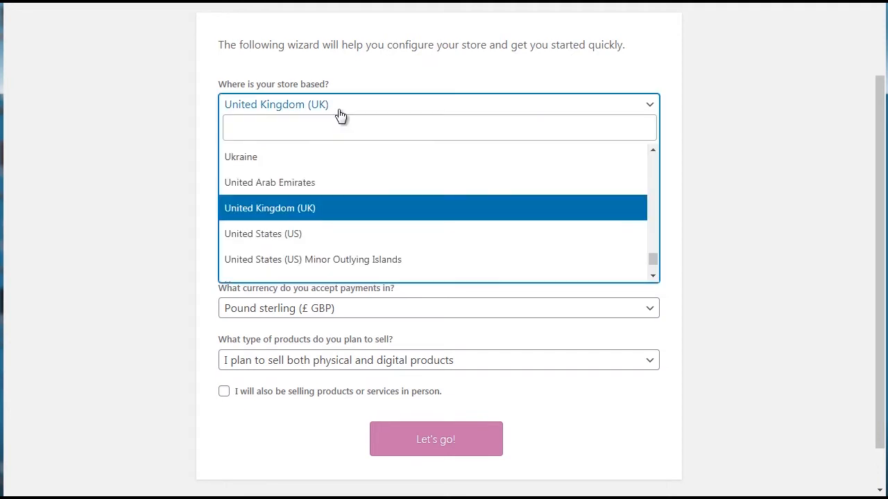
pyautogui.click(268, 234)
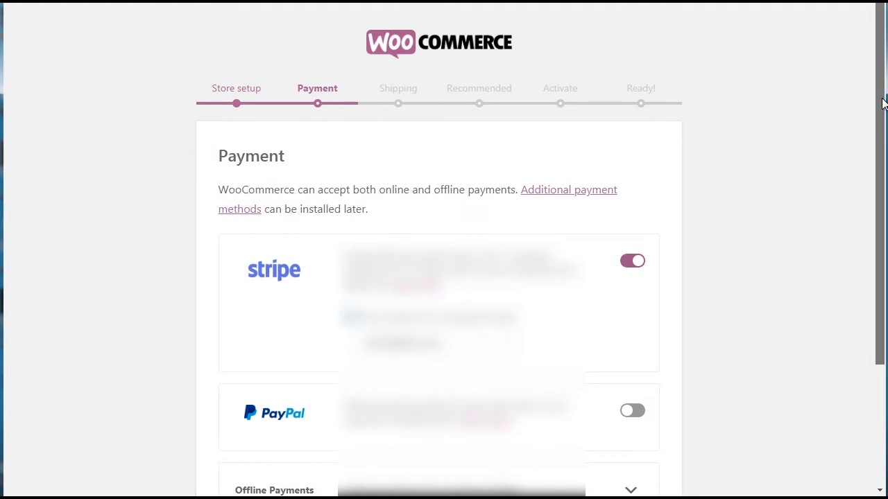
# Turn off Stripe as a payment method and continue to the shipping setup
pyautogui.moveTo(883, 99); pyautogui.dragTo(884, 156)
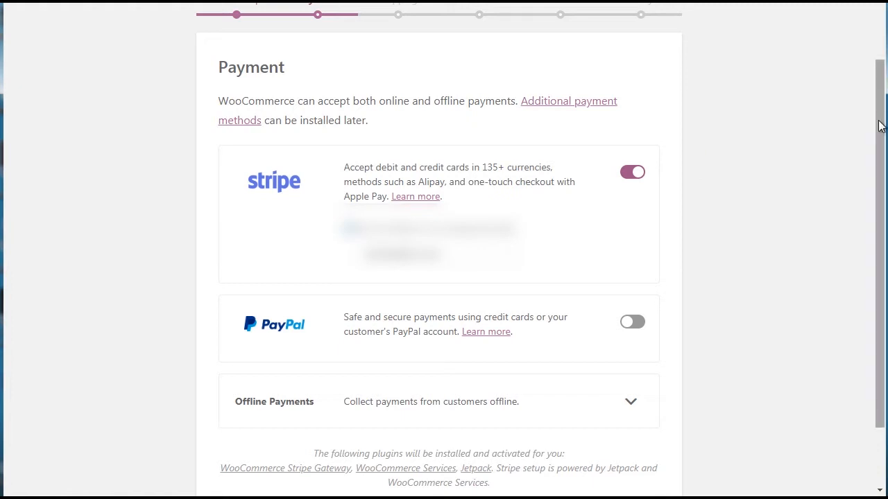
pyautogui.moveTo(880, 126)
pyautogui.mouseDown()
pyautogui.moveTo(878, 185)
pyautogui.moveTo(870, 138)
pyautogui.mouseUp()
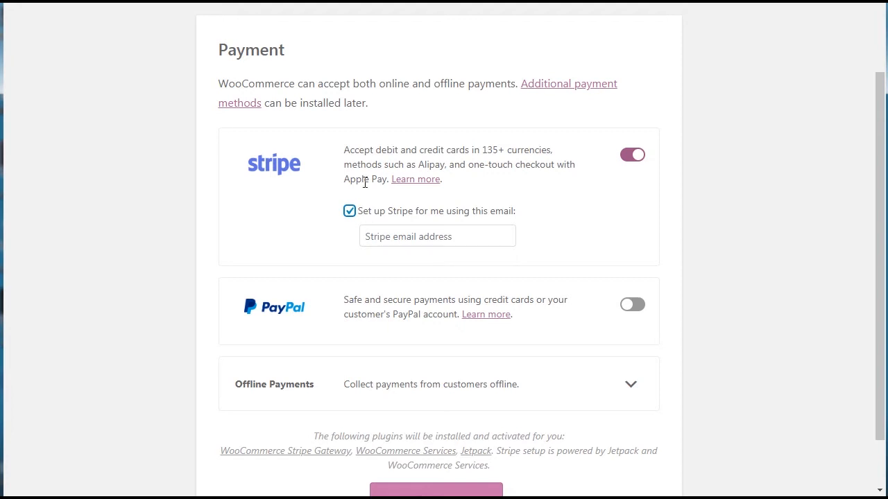
pyautogui.click(632, 156)
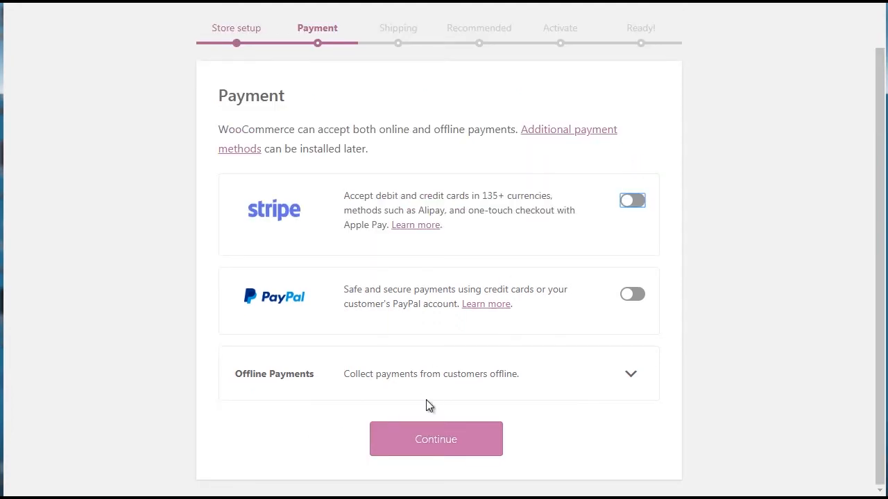
pyautogui.click(438, 448)
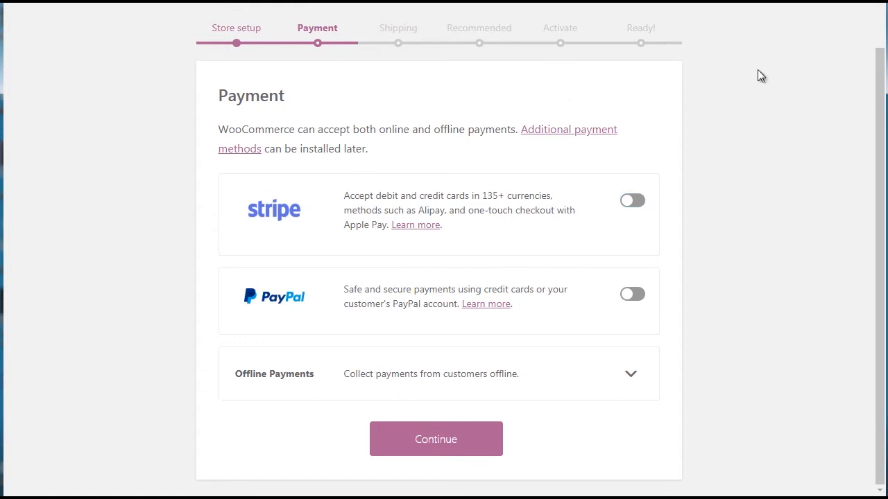
pyautogui.click(445, 439)
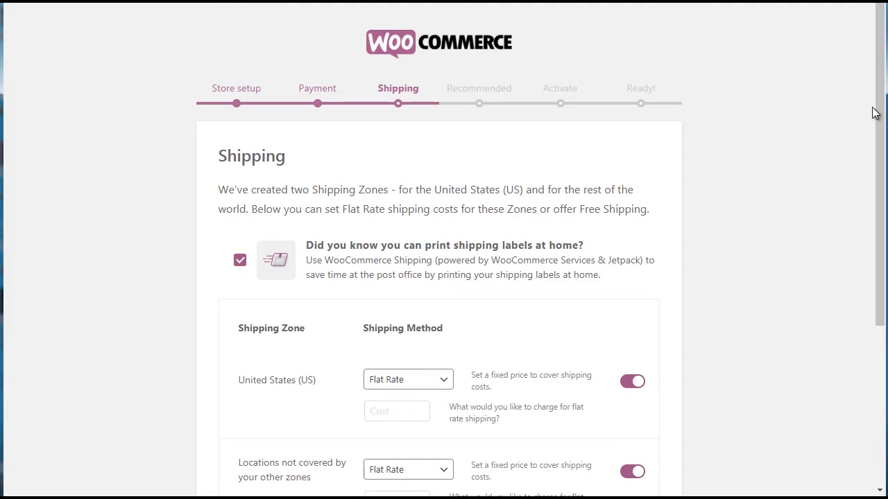
# Set the flat rate shipping cost to 0 for the United States and for locations not covered by other zones, and continue the setup
pyautogui.moveTo(879, 115); pyautogui.dragTo(872, 230)
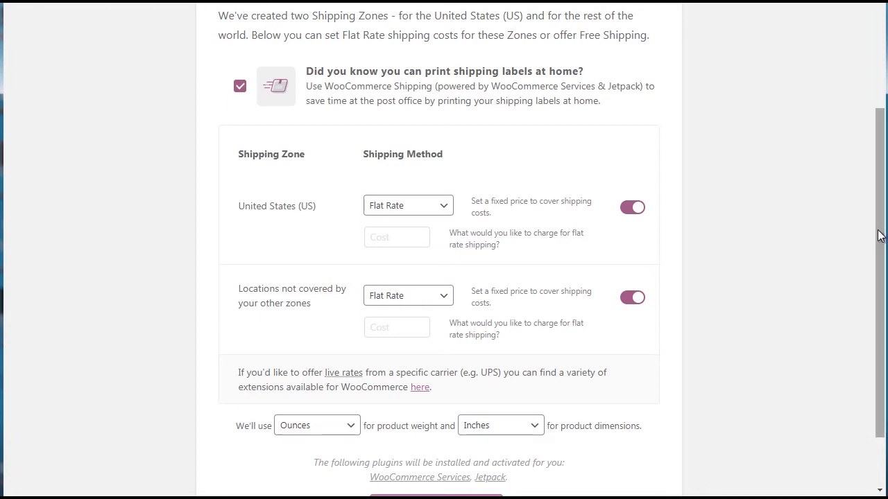
pyautogui.moveTo(878, 230)
pyautogui.mouseDown()
pyautogui.moveTo(884, 184)
pyautogui.moveTo(886, 240)
pyautogui.mouseUp()
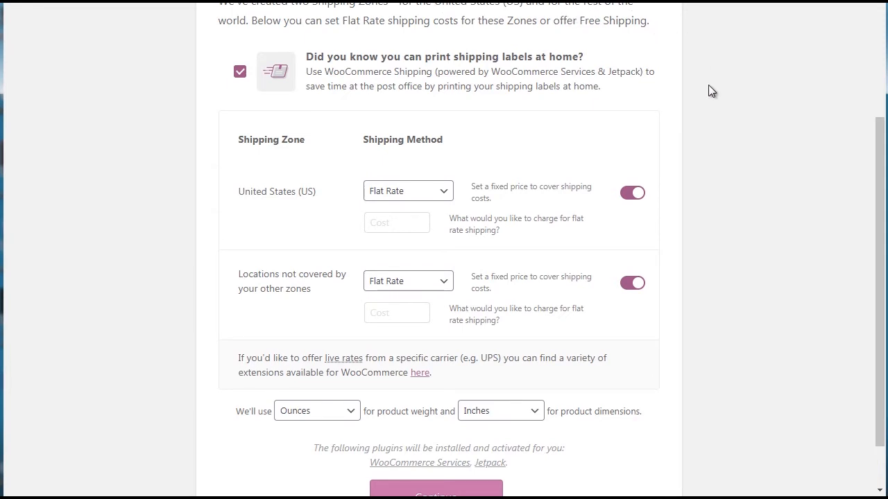
pyautogui.scroll(-1, 883, 173)
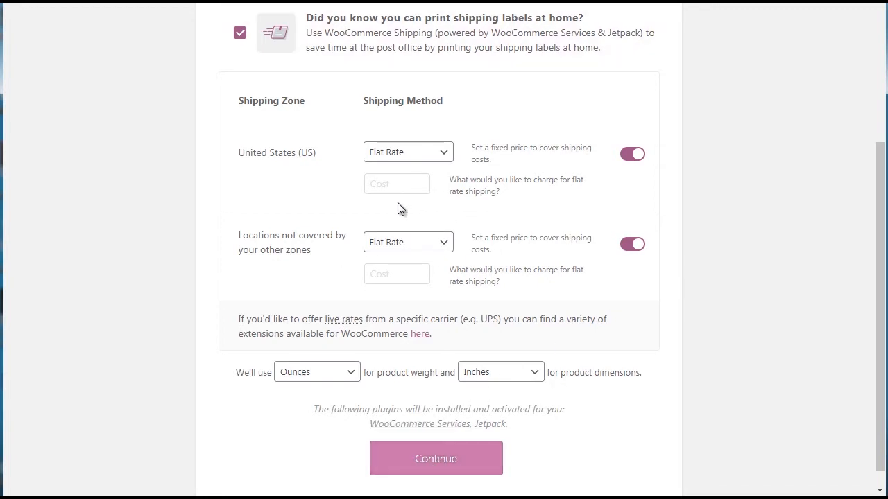
pyautogui.click(446, 466)
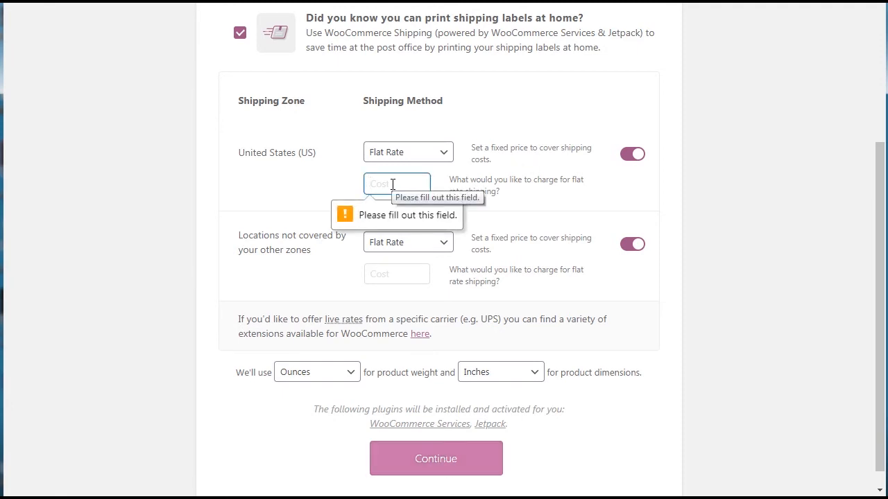
pyautogui.write('0')
pyautogui.hotkey('ctrl', 'a')
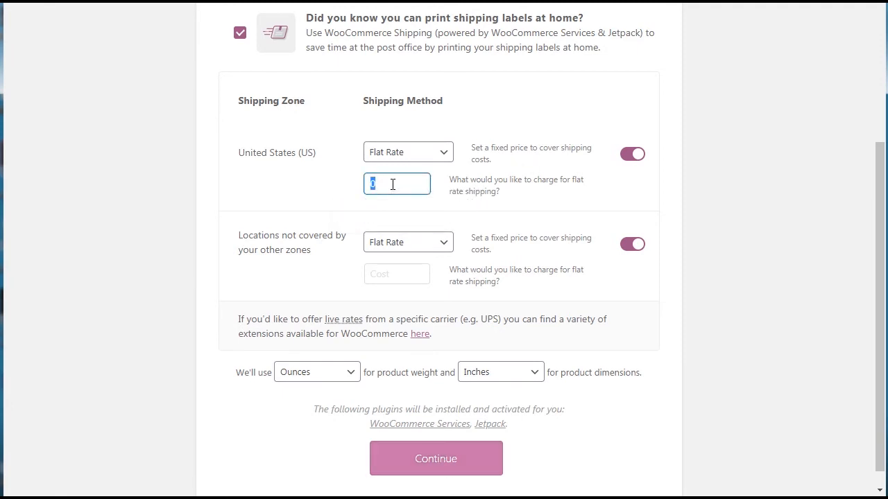
pyautogui.click(387, 274)
pyautogui.write('0')
pyautogui.click(450, 464)
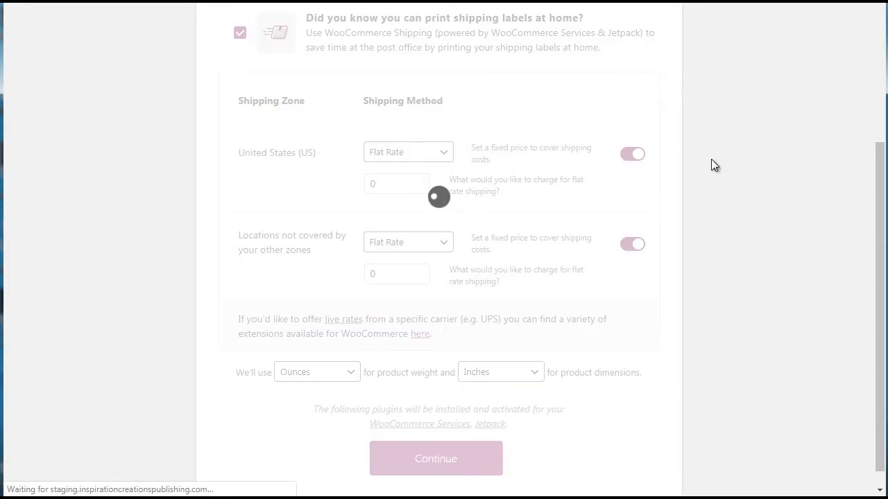
# Deselect Storefront Theme, Automated Taxes, Mailchimp and Facebook among the recommended features, leaving only WooCommerce Admin selected, and continue
pyautogui.click(879, 120)
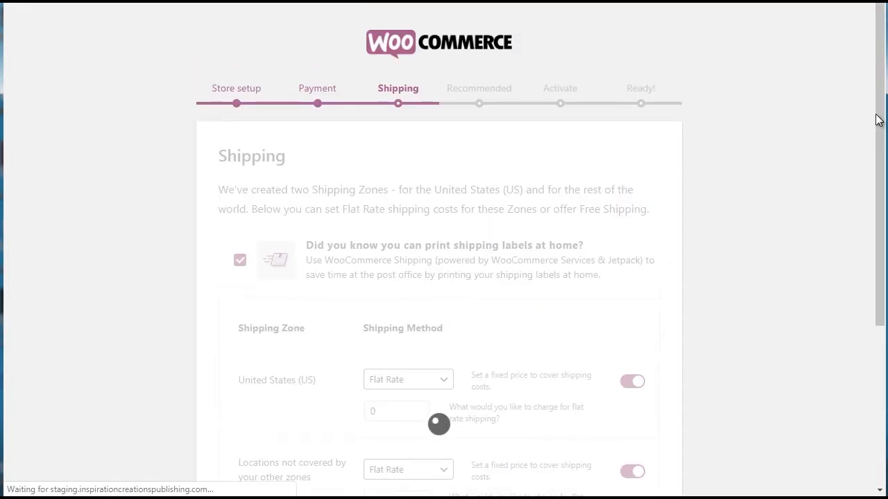
pyautogui.moveTo(879, 120); pyautogui.dragTo(879, 143)
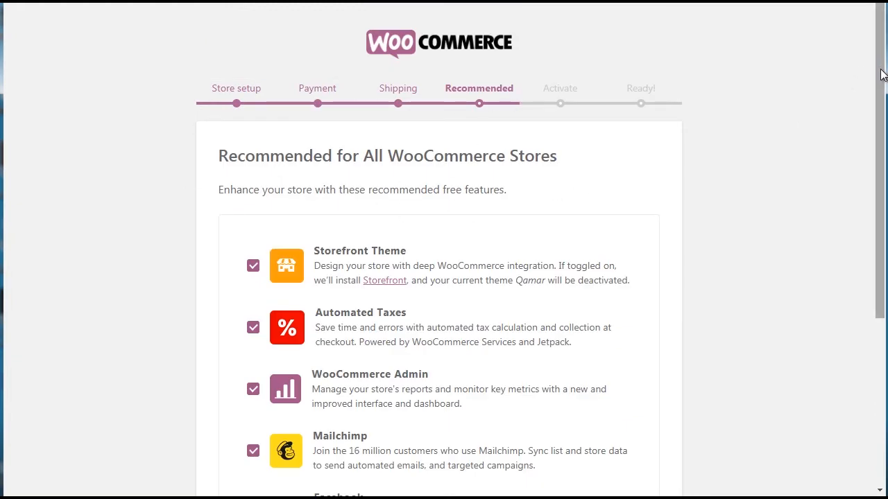
pyautogui.moveTo(879, 77); pyautogui.dragTo(875, 147)
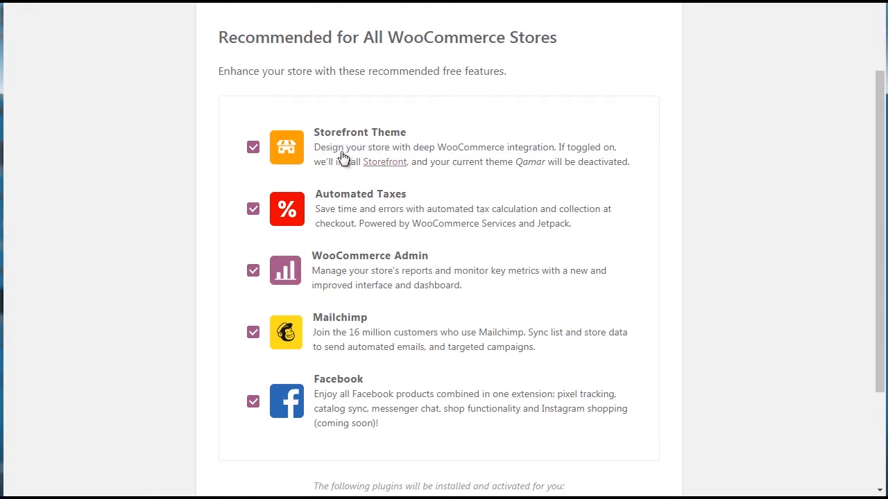
pyautogui.click(253, 151)
pyautogui.click(254, 335)
pyautogui.click(252, 405)
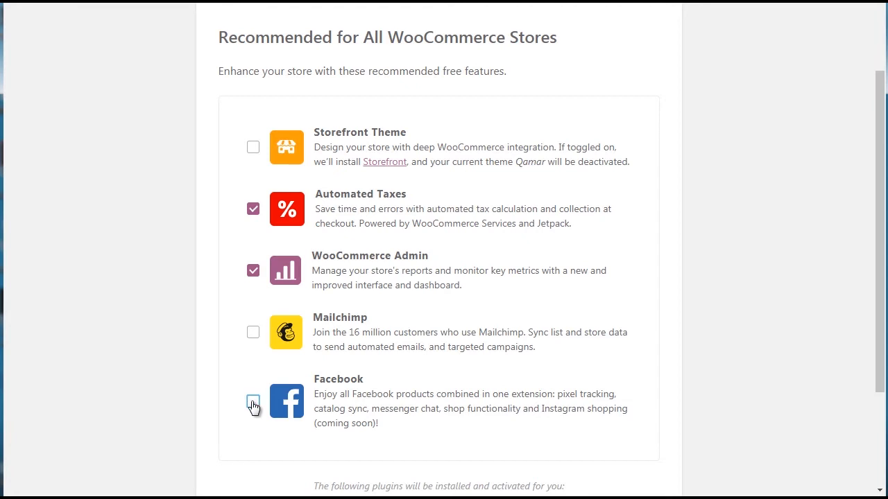
pyautogui.click(253, 210)
pyautogui.moveTo(879, 182); pyautogui.dragTo(880, 229)
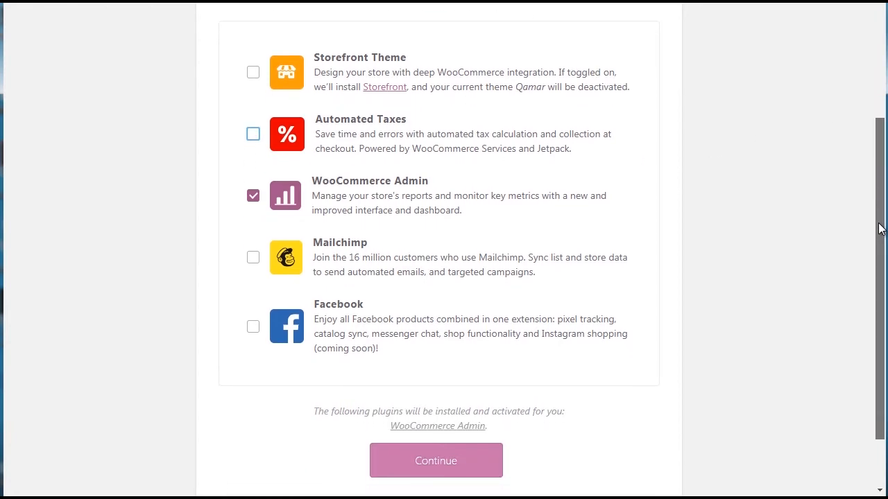
pyautogui.click(435, 463)
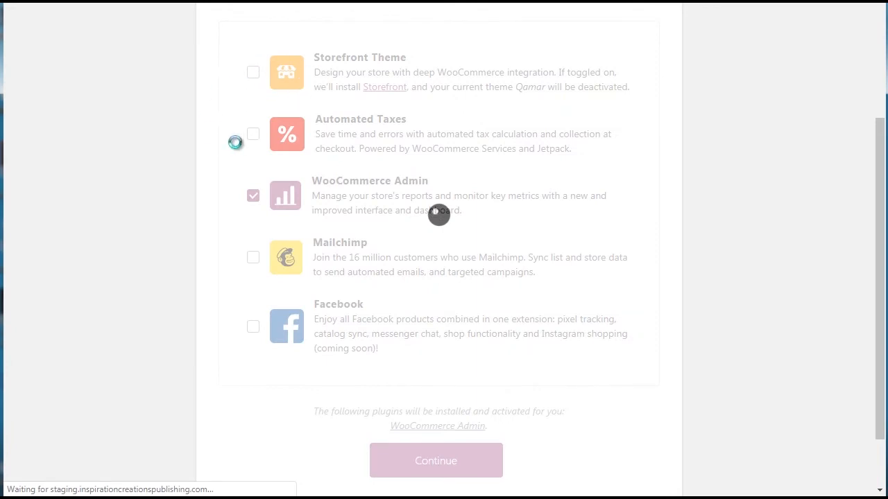
# Skip connecting the store to Jetpack in the setup wizard
pyautogui.click(878, 64)
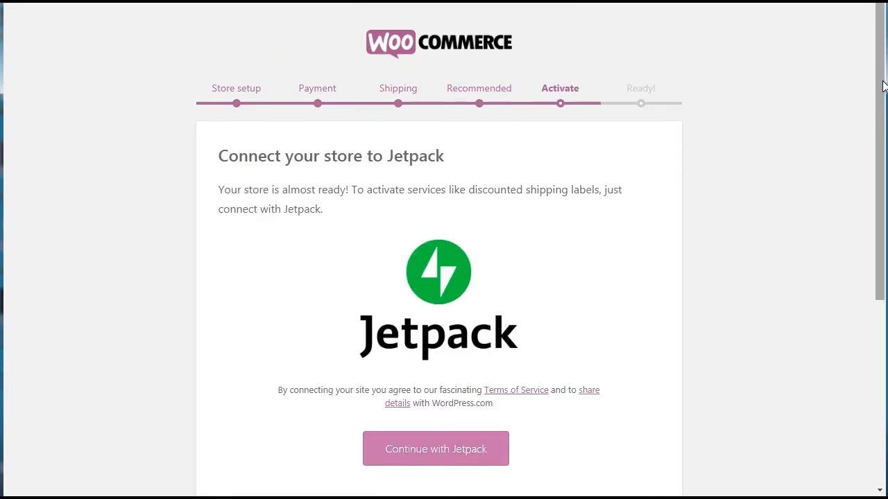
pyautogui.moveTo(883, 86); pyautogui.dragTo(886, 162)
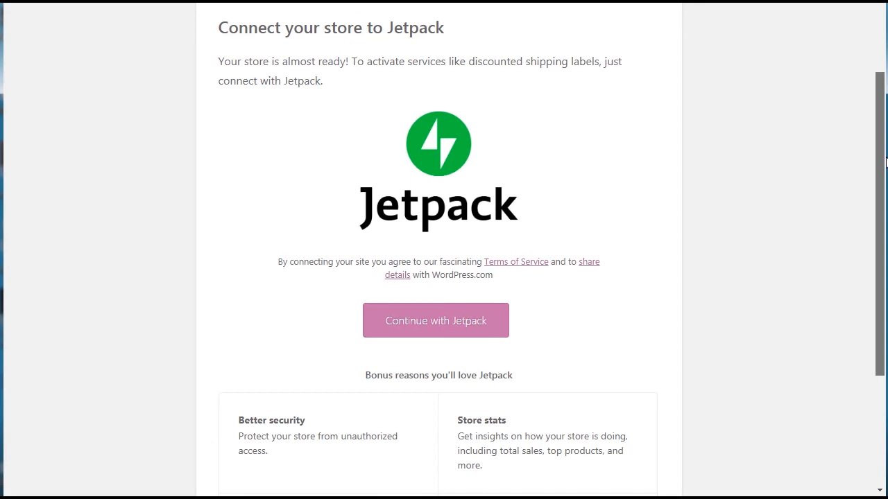
pyautogui.moveTo(886, 161); pyautogui.dragTo(881, 275)
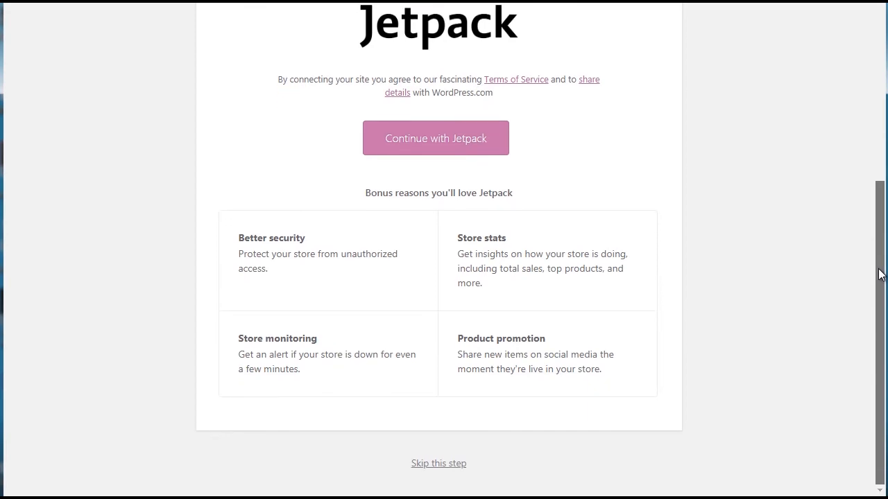
pyautogui.click(451, 464)
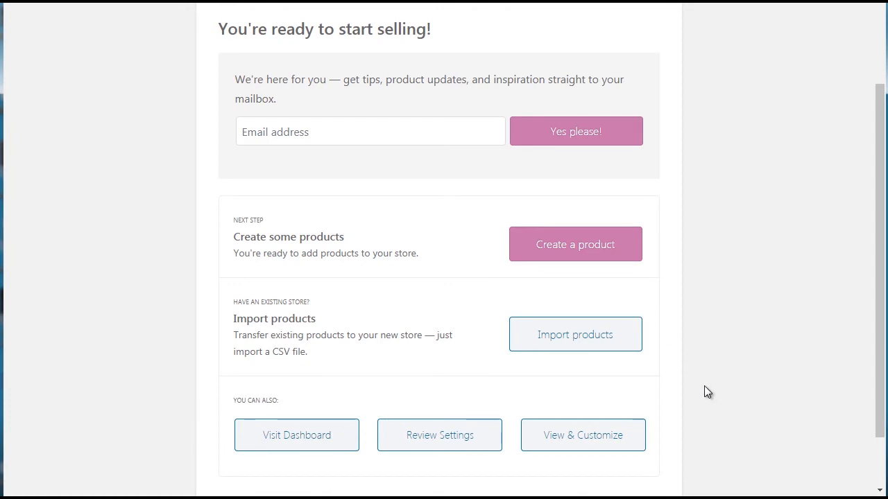
# Leave the finished setup wizard for the dashboard and dismiss the notice about the Stripe account keys
pyautogui.moveTo(876, 324); pyautogui.dragTo(878, 375)
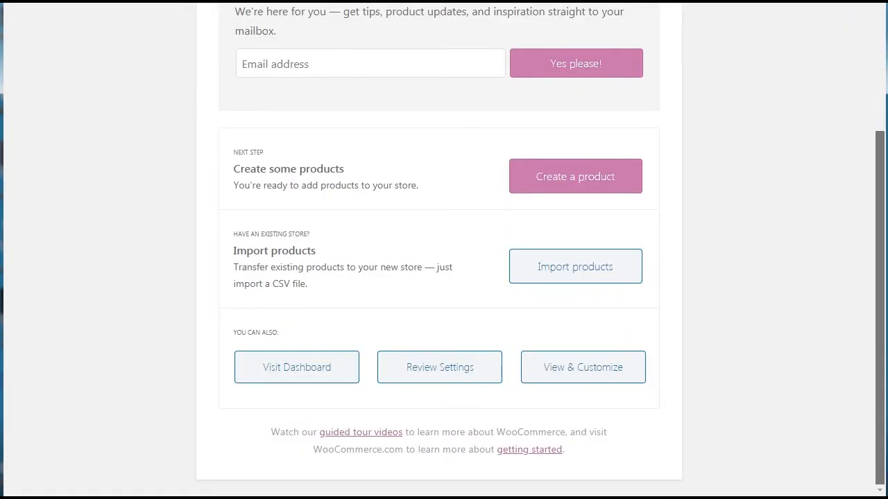
pyautogui.click(313, 373)
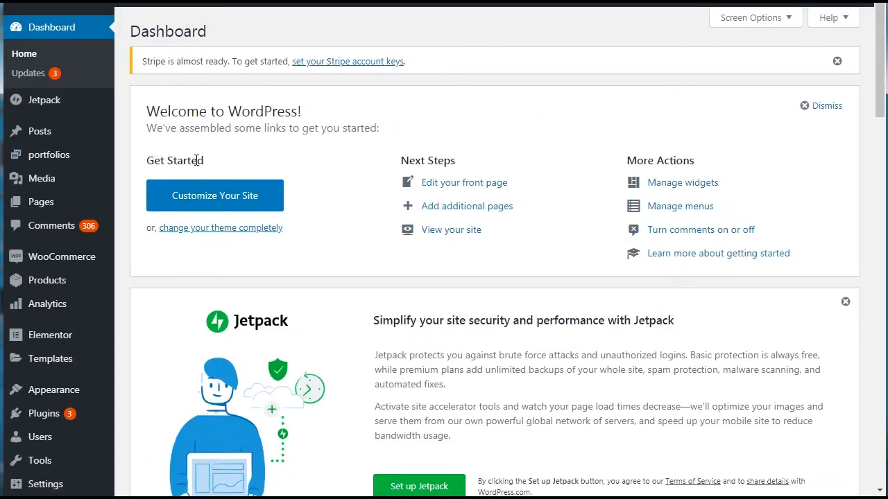
pyautogui.click(838, 62)
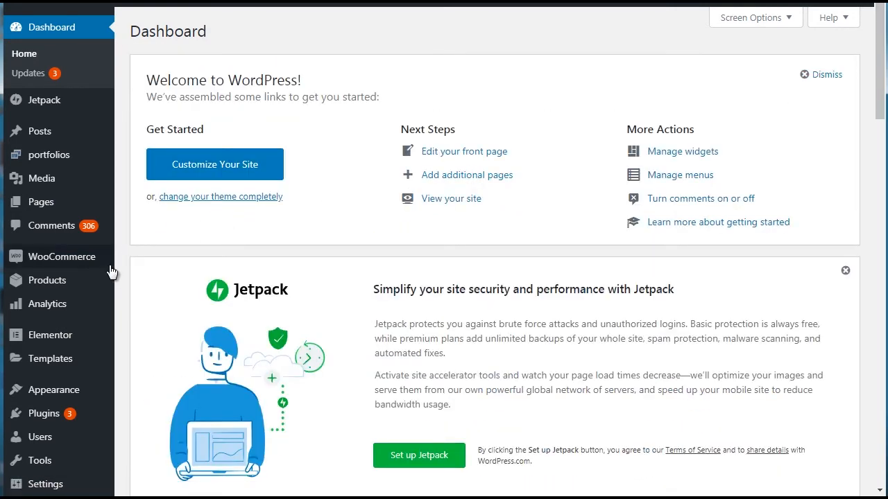
pyautogui.moveTo(92, 262)
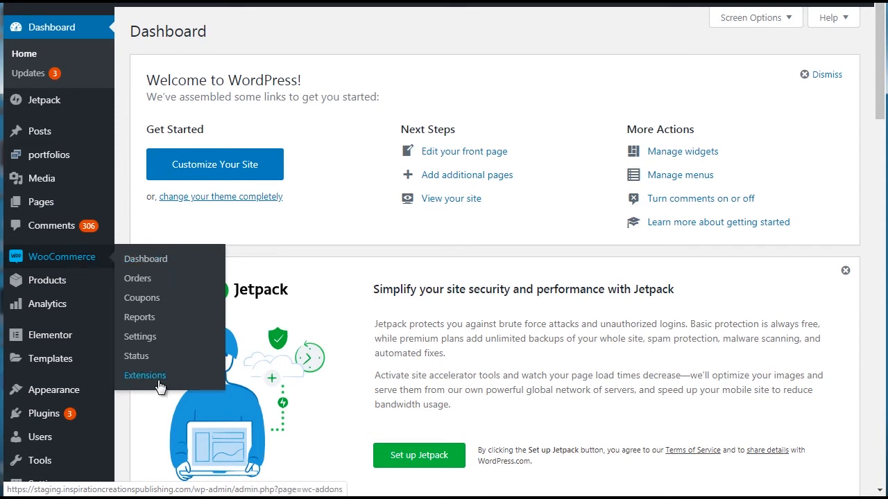
pyautogui.moveTo(37, 293)
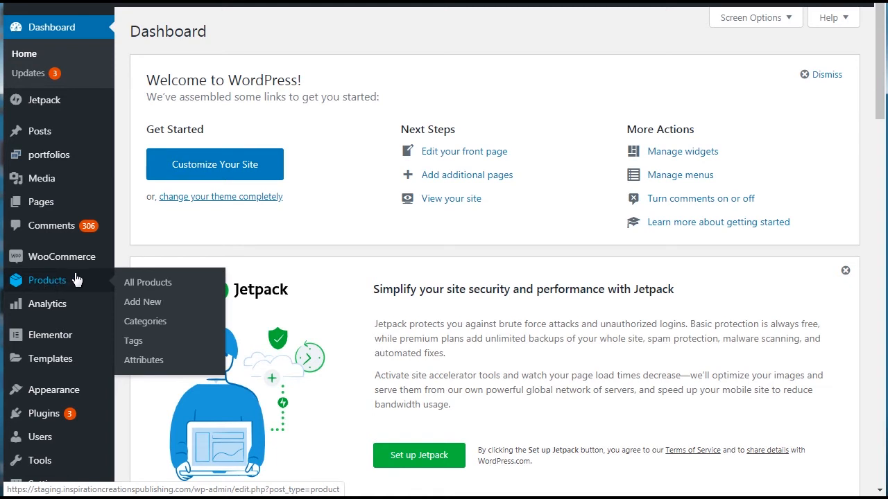
pyautogui.moveTo(62, 258)
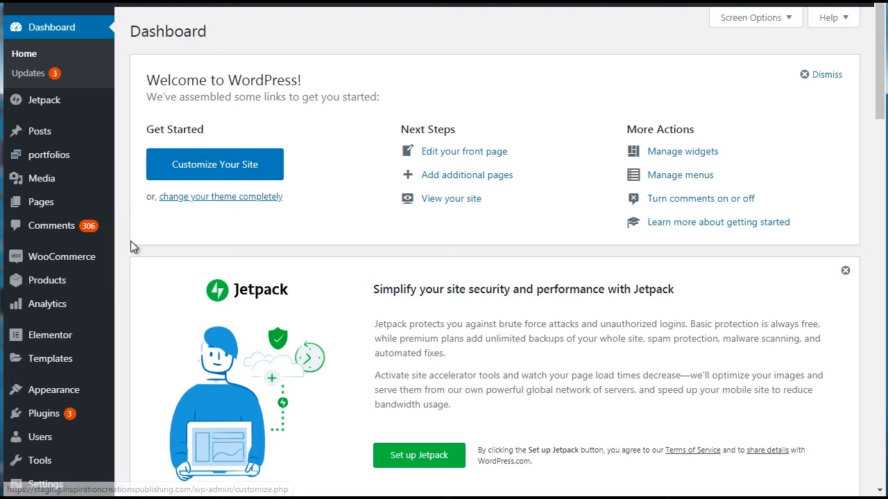
pyautogui.moveTo(81, 396)
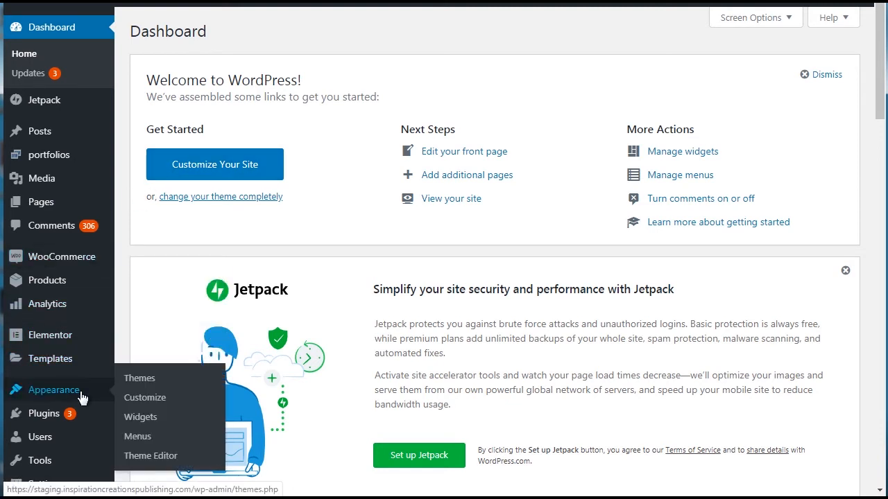
# Open the theme upload form for adding new themes and browse the featured themes
pyautogui.click(136, 378)
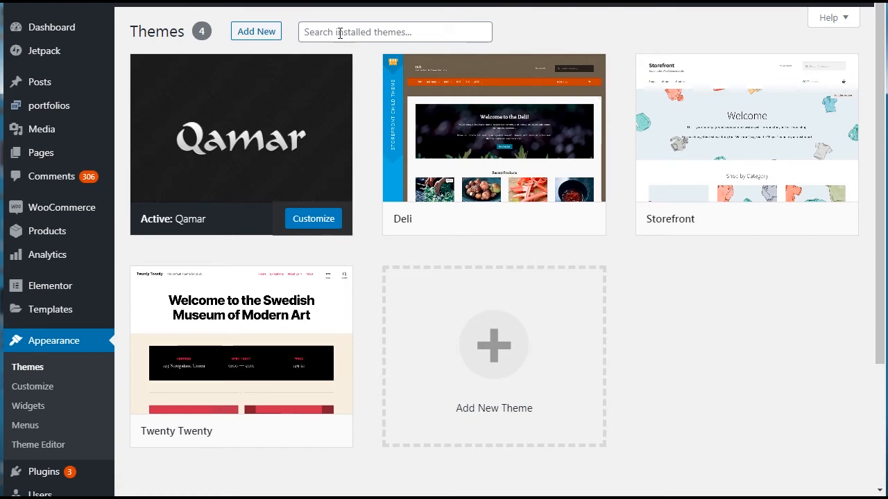
pyautogui.click(269, 38)
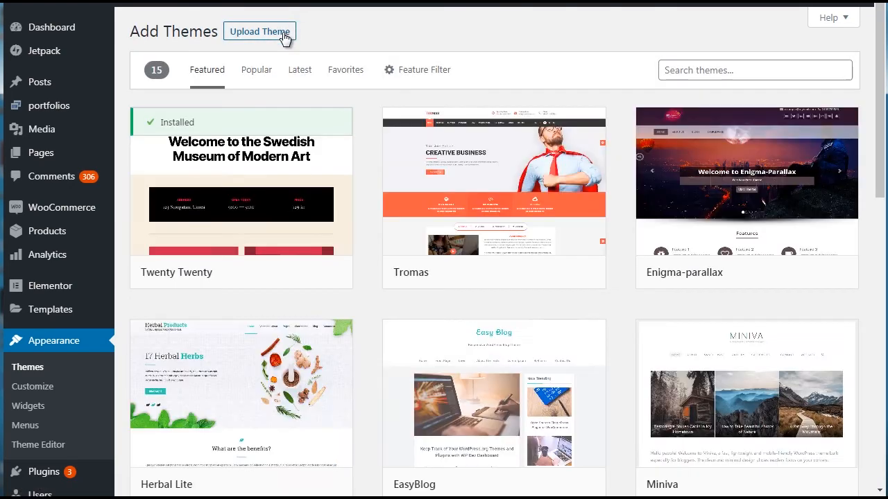
pyautogui.click(286, 35)
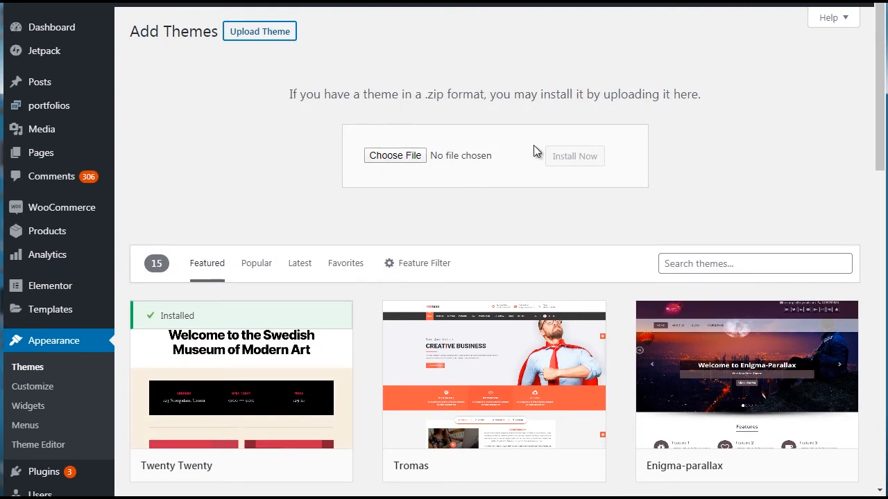
pyautogui.scroll(-7, 873, 208)
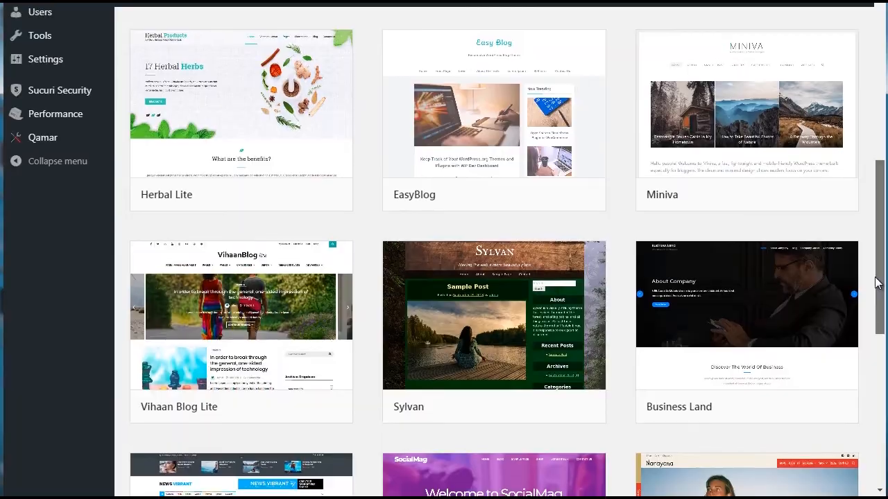
pyautogui.scroll(7, 873, 215)
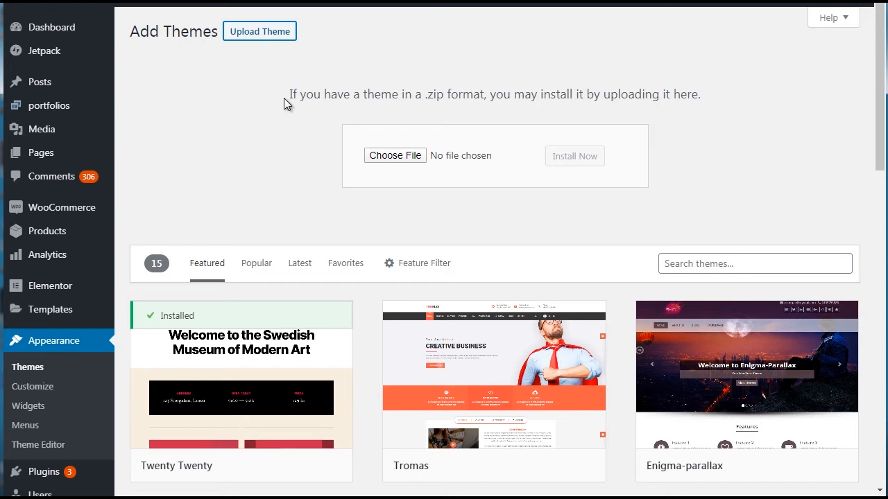
# Return to the installed themes and activate the Deli theme
pyautogui.click(41, 375)
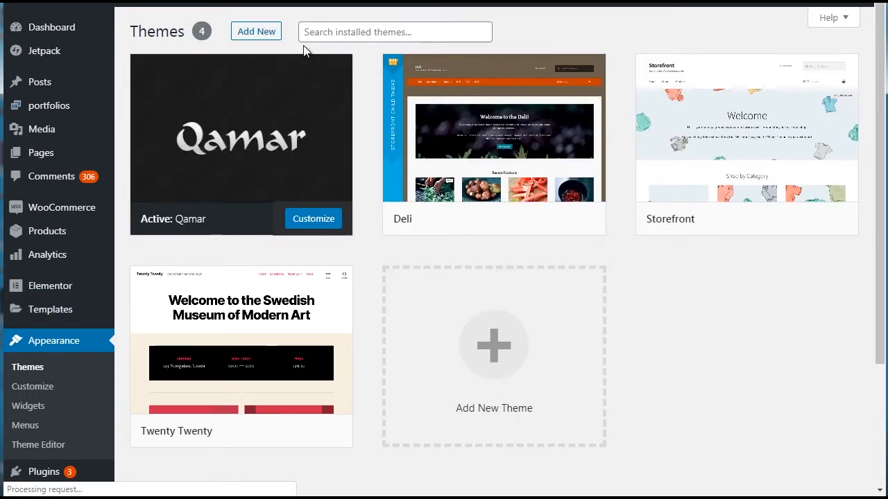
pyautogui.moveTo(464, 118)
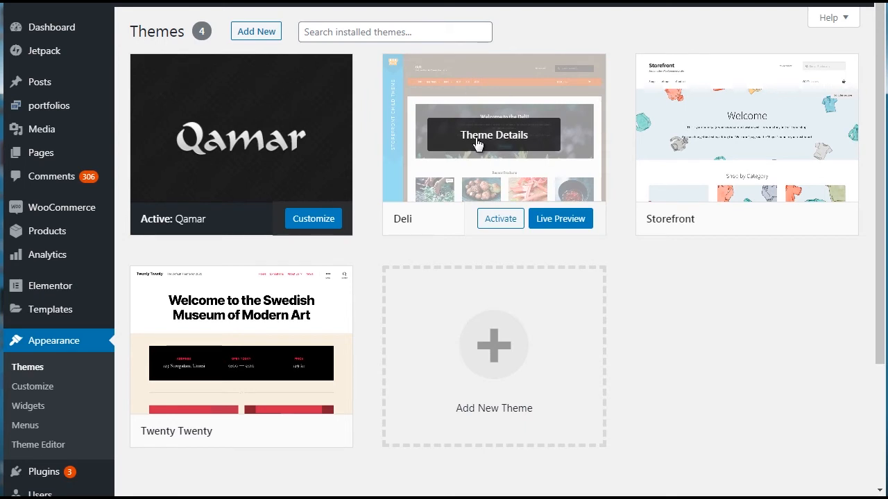
pyautogui.click(500, 219)
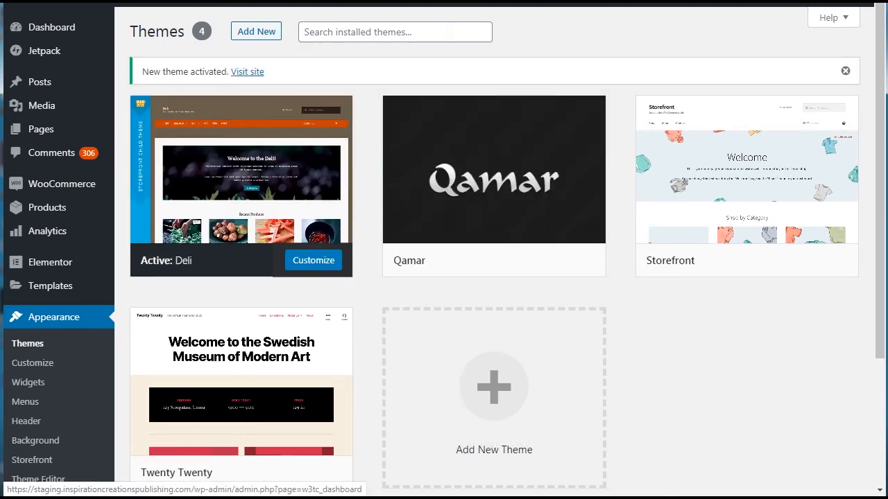
# Review the WooCommerce dashboard's performance section and open the orders page
pyautogui.moveTo(204, 206)
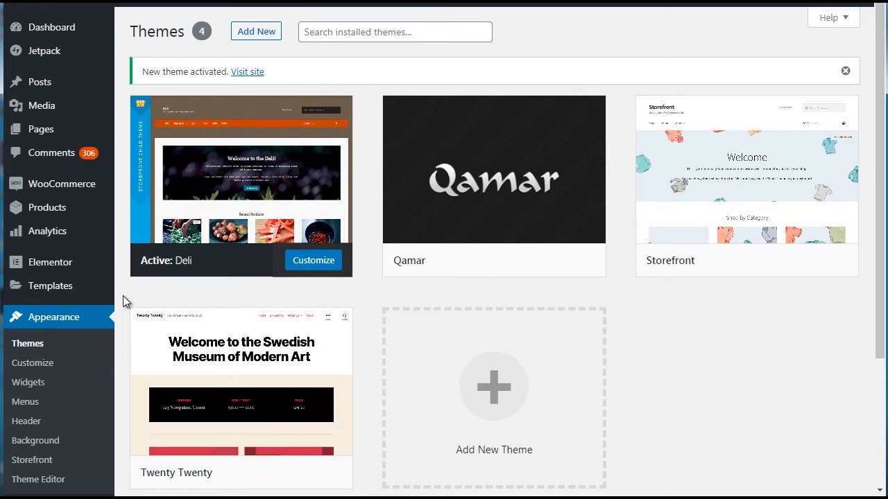
pyautogui.moveTo(266, 136)
pyautogui.moveTo(251, 176)
pyautogui.click(78, 190)
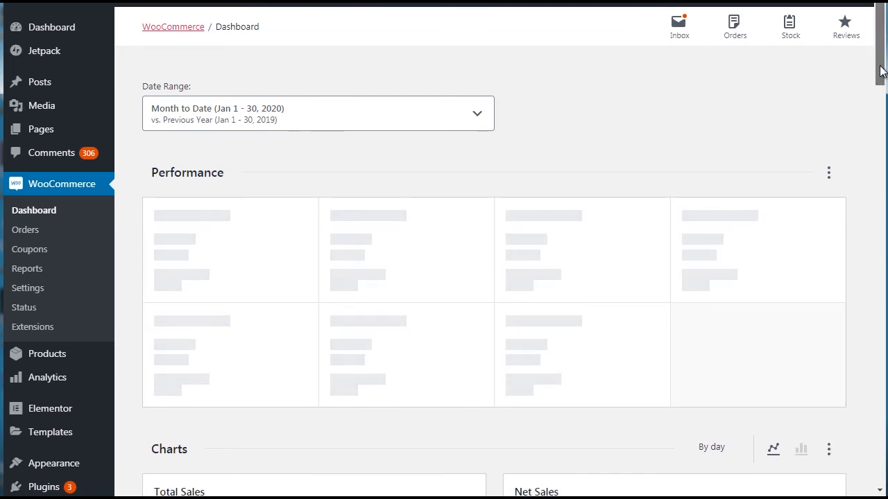
pyautogui.scroll(-1, 882, 72)
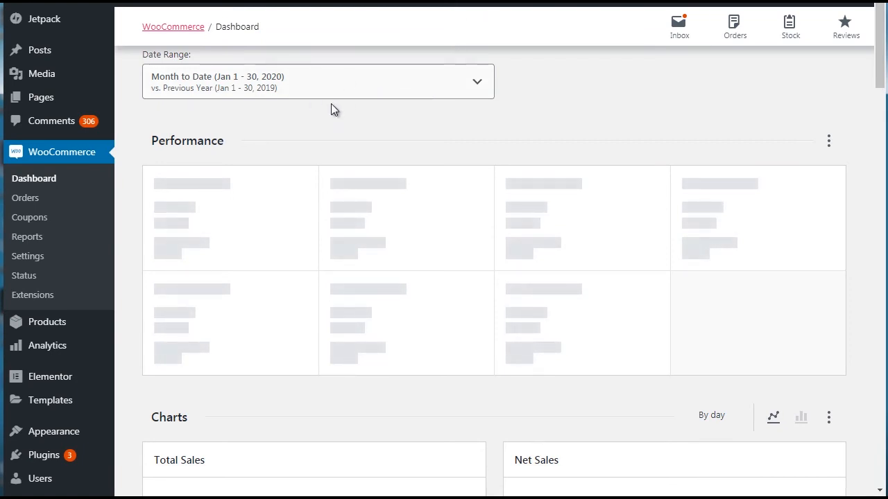
pyautogui.moveTo(879, 82)
pyautogui.mouseDown()
pyautogui.moveTo(880, 187)
pyautogui.moveTo(862, 272)
pyautogui.moveTo(865, 316)
pyautogui.moveTo(883, 358)
pyautogui.moveTo(883, 486)
pyautogui.moveTo(871, 80)
pyautogui.mouseUp()
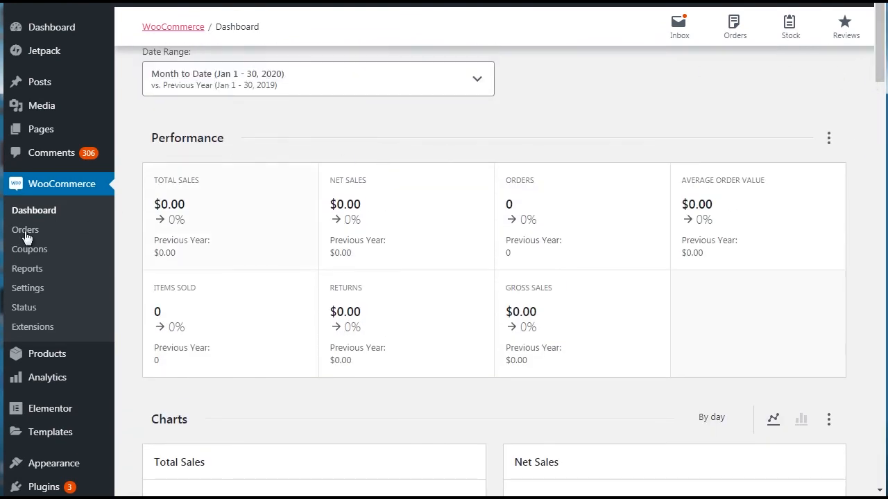
pyautogui.click(53, 223)
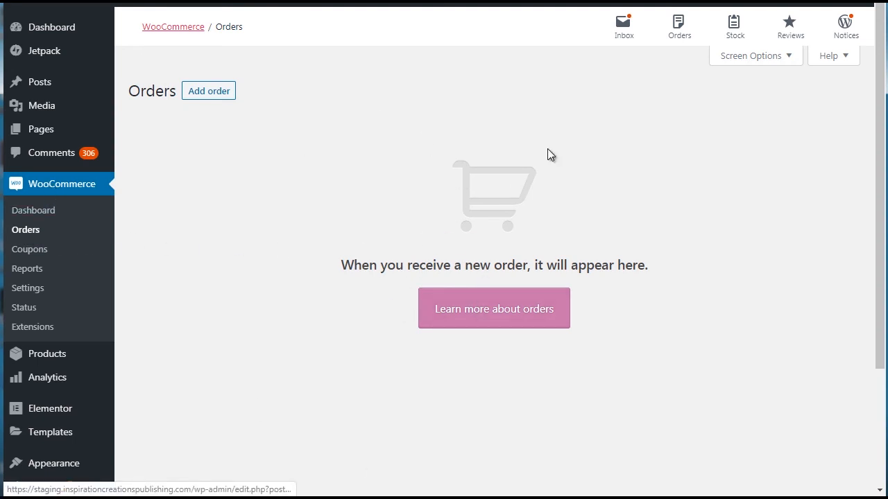
# Open the WooCommerce coupons page and start creating the first coupon
pyautogui.click(22, 251)
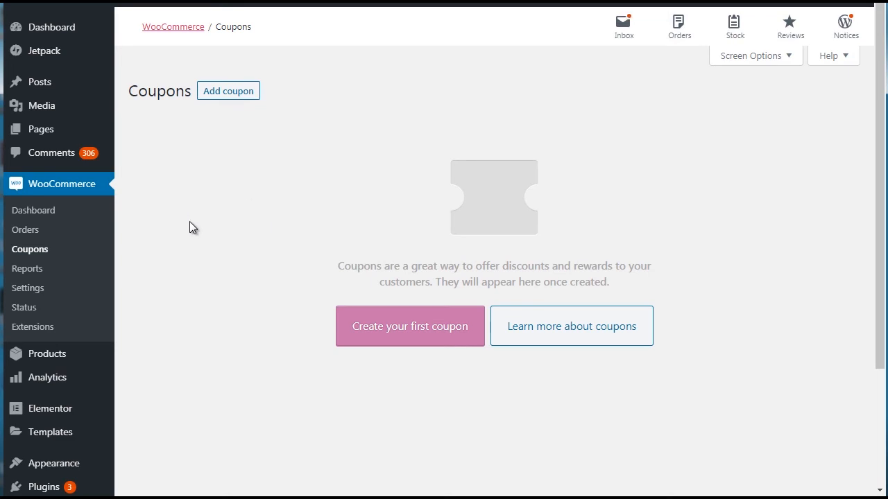
pyautogui.click(373, 339)
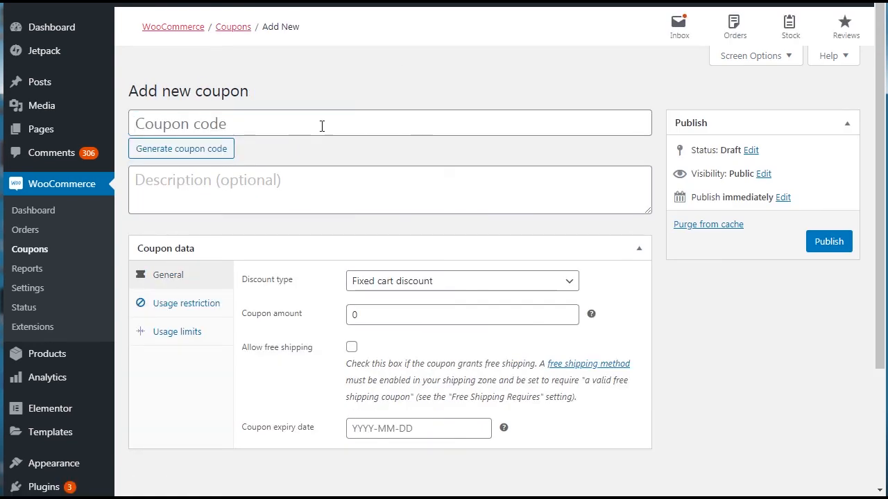
# Generate random coupon codes for the new coupon several times in a row
pyautogui.click(200, 149)
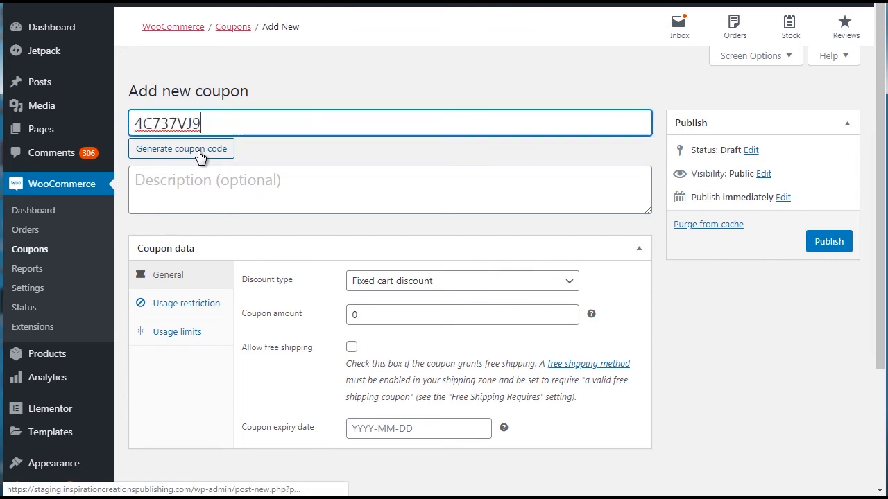
pyautogui.click(200, 150)
pyautogui.click(199, 152)
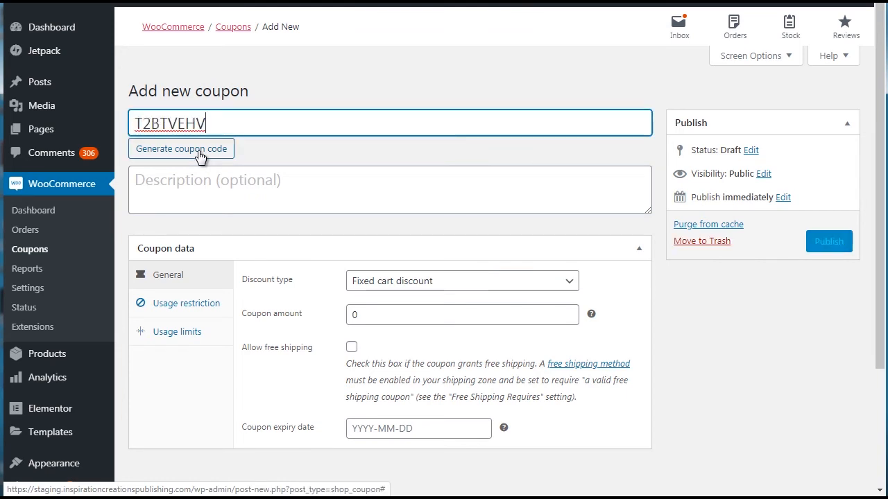
pyautogui.click(199, 152)
pyautogui.click(199, 152)
pyautogui.click(199, 152)
pyautogui.click(200, 149)
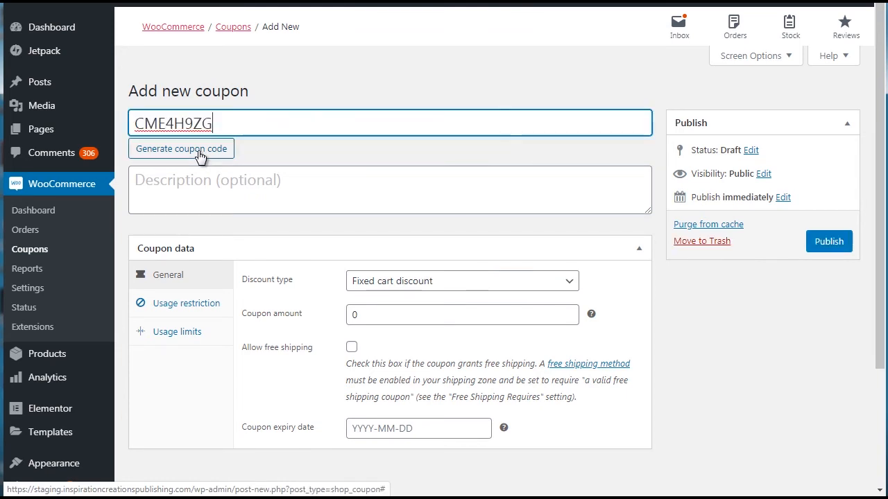
pyautogui.click(200, 150)
pyautogui.click(200, 150)
# Try BLACKFRIDAY40 and BLACKFRIDAY50 as custom coupon codes, clearing the code at the end
pyautogui.moveTo(210, 123); pyautogui.dragTo(125, 131)
pyautogui.moveTo(116, 130)
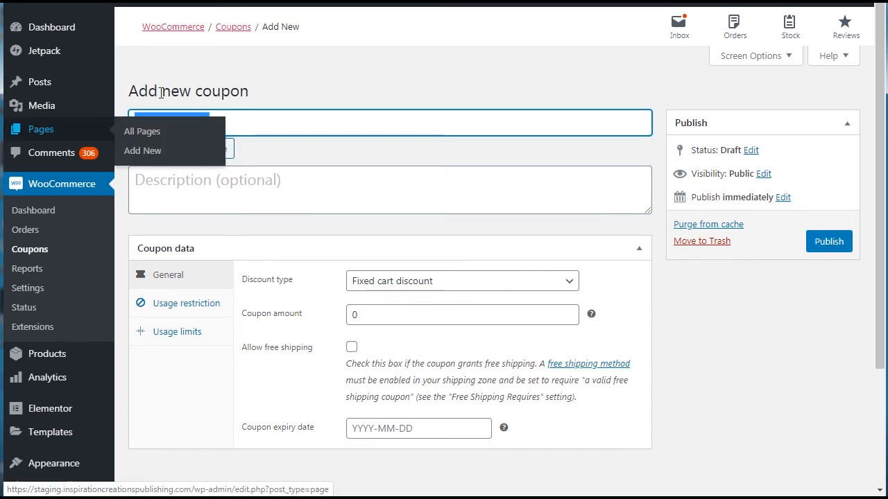
pyautogui.write('BLACKF')
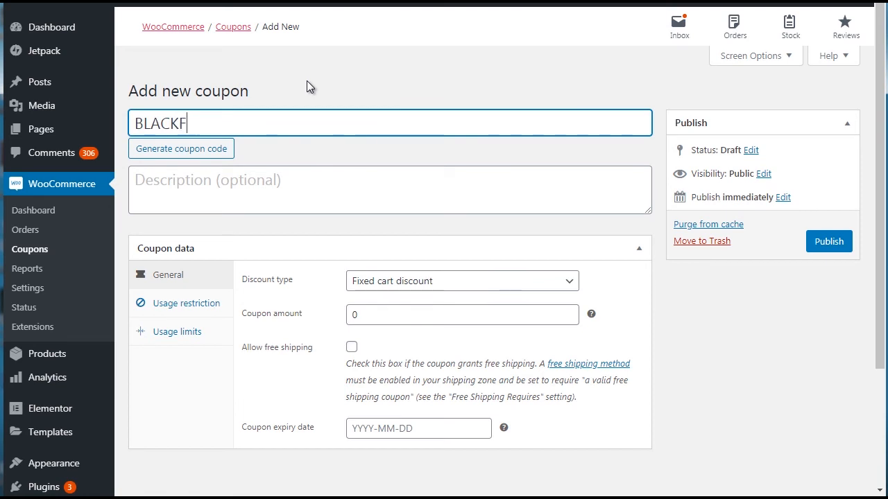
pyautogui.write('RIDAY40')
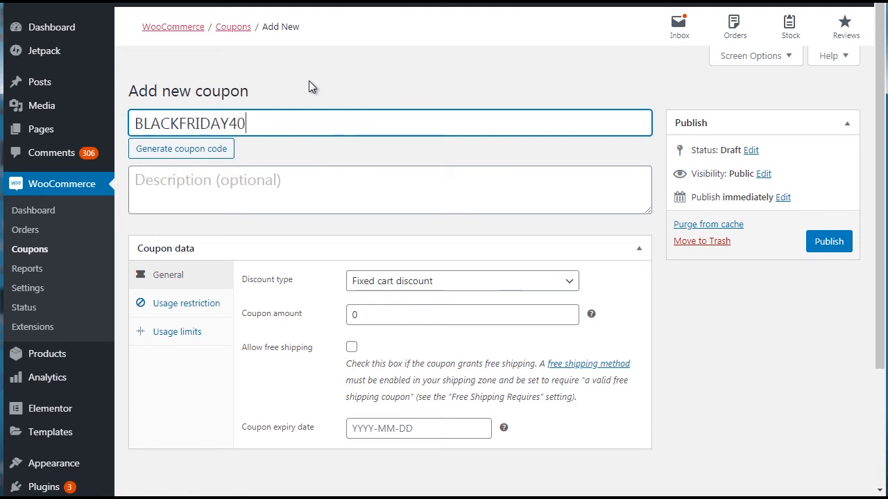
pyautogui.press('BackSpace')
pyautogui.press('BackSpace')
pyautogui.write('50')
pyautogui.hotkey('ctrl', 'a')
pyautogui.press('BackSpace')
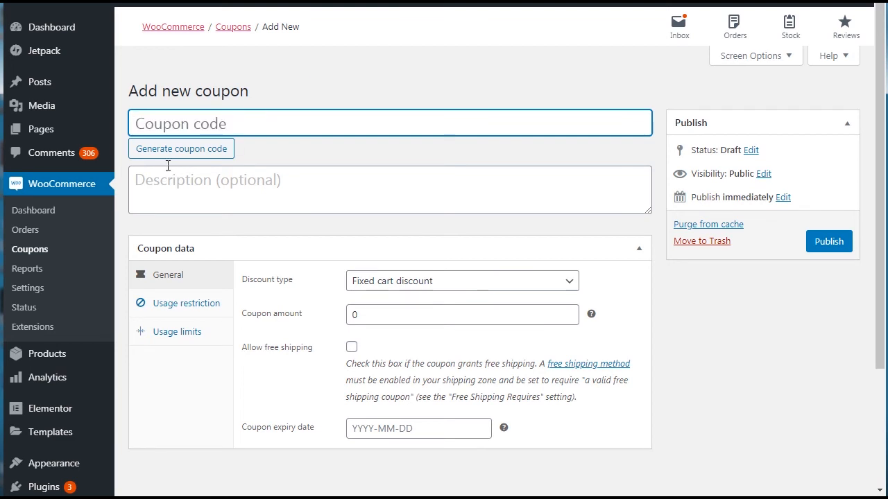
# Generate a random code for the coupon and set its discount type to Fixed product discount
pyautogui.click(182, 153)
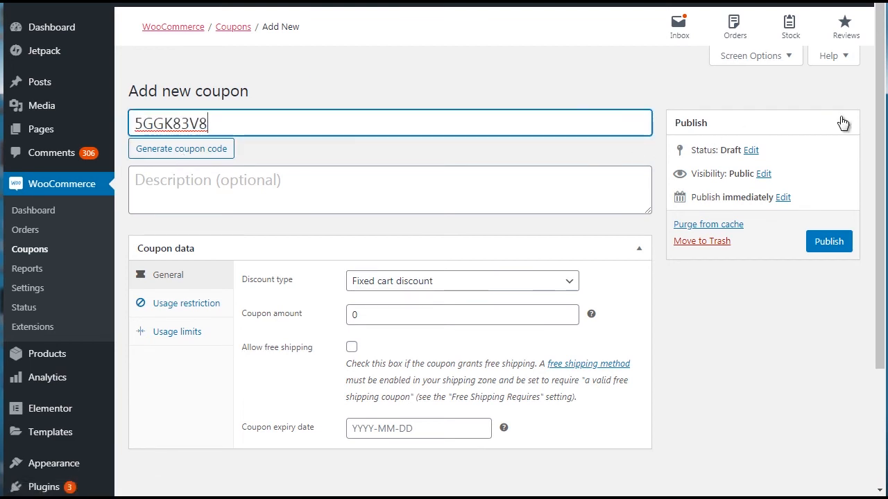
pyautogui.scroll(-1, 880, 139)
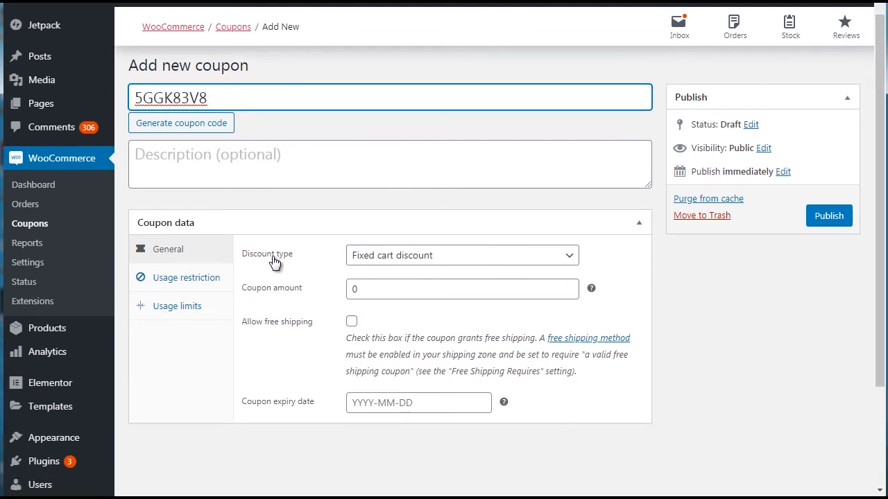
pyautogui.click(376, 256)
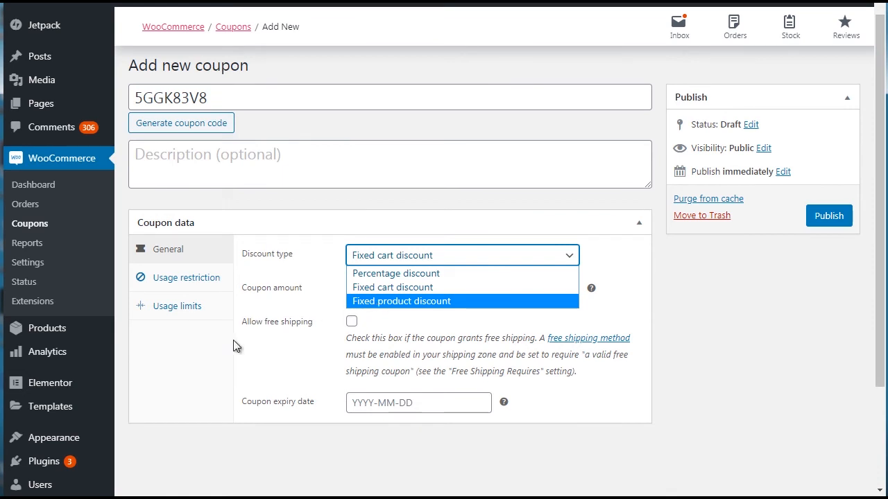
pyautogui.click(408, 250)
pyautogui.click(406, 256)
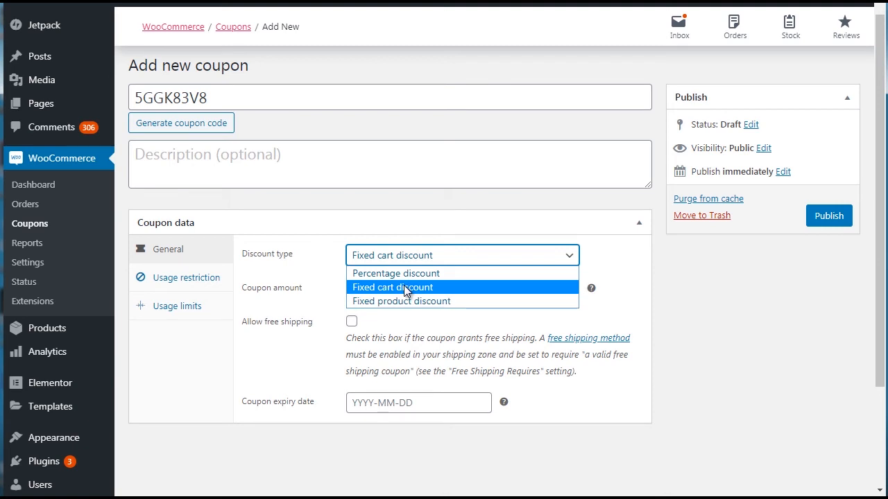
pyautogui.click(403, 287)
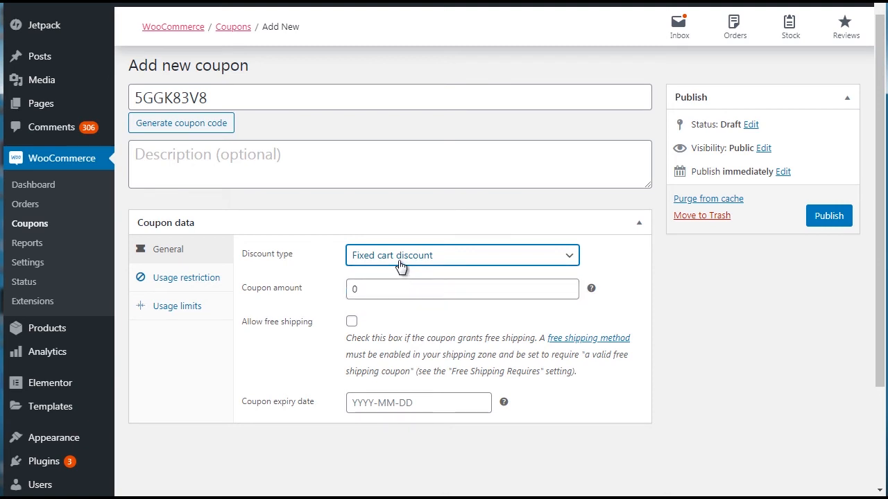
pyautogui.click(400, 267)
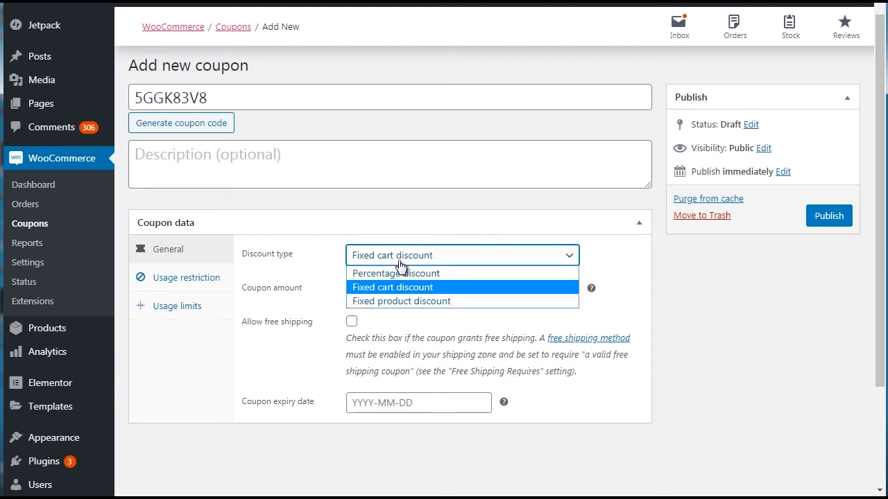
pyautogui.click(383, 305)
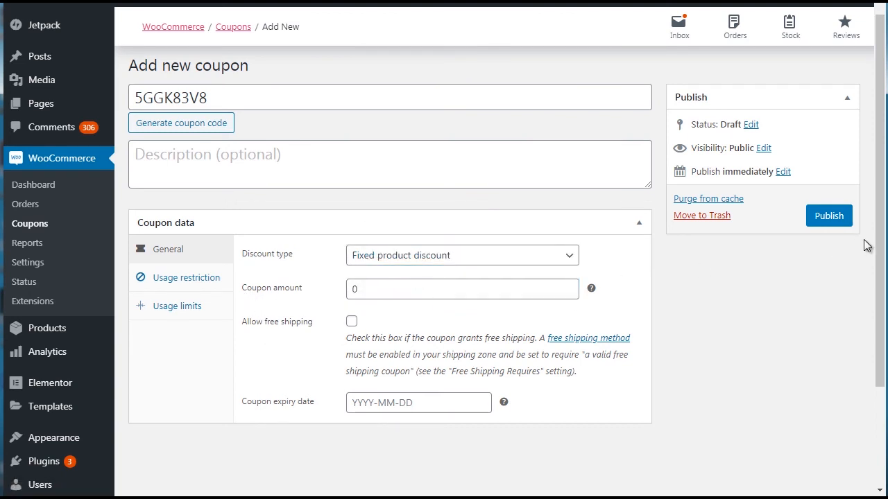
# Set the coupon amount to 50
pyautogui.scroll(-1, 840, 274)
pyautogui.moveTo(391, 246); pyautogui.dragTo(335, 255)
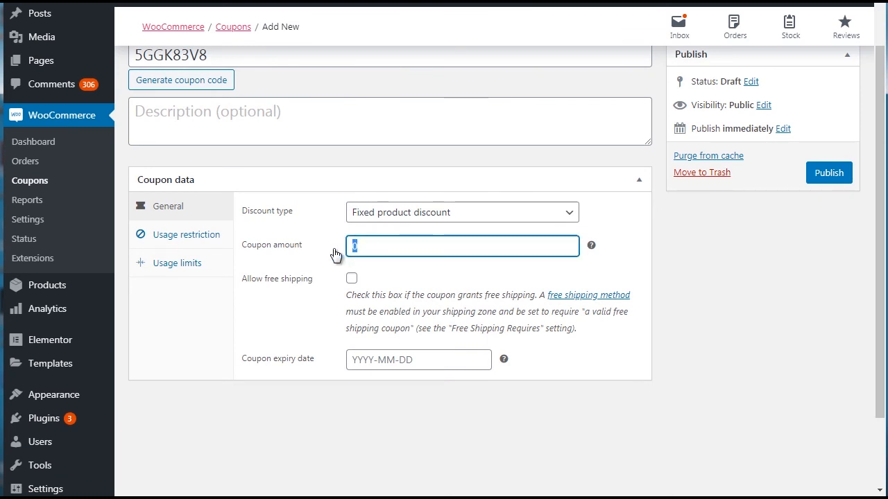
pyautogui.write('50')
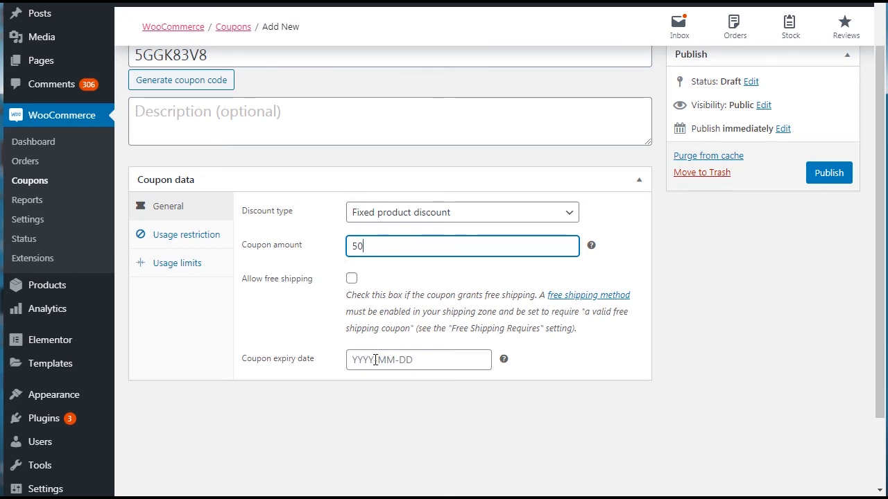
# Examine the coupon's usage restriction settings, including the spend limits, products, categories and allowed emails
pyautogui.click(185, 240)
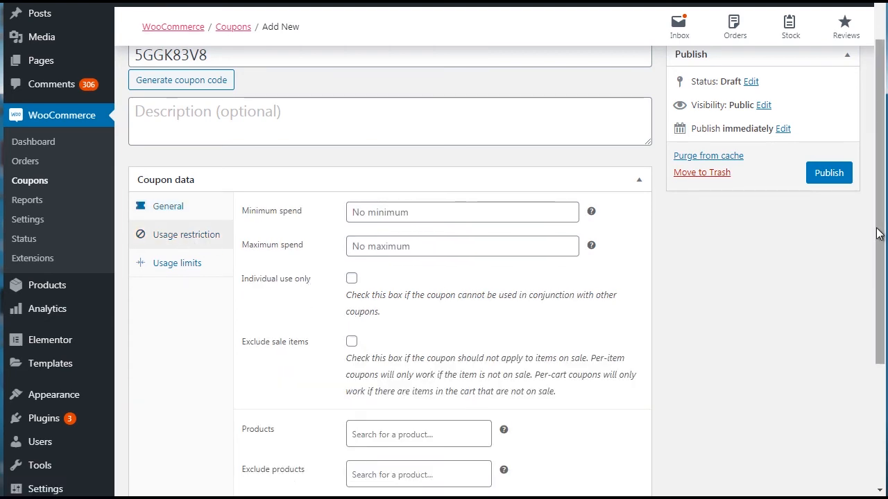
pyautogui.scroll(-1, 880, 291)
pyautogui.scroll(-1, 886, 299)
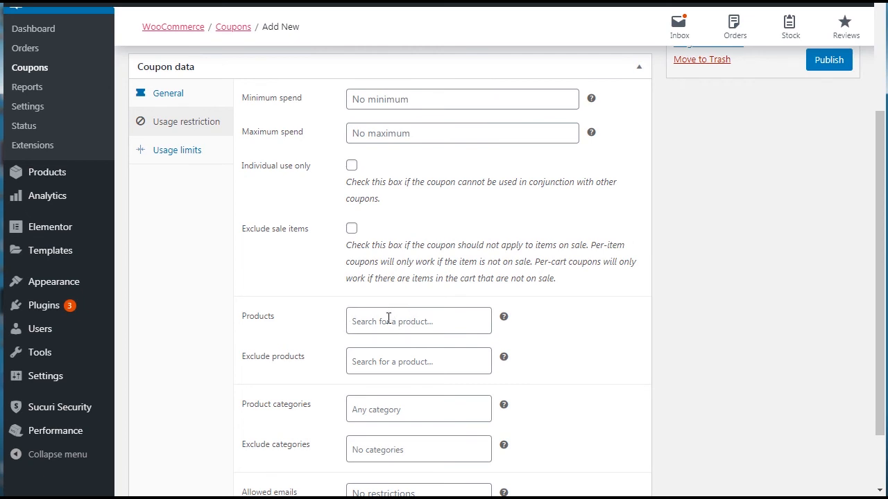
pyautogui.click(389, 319)
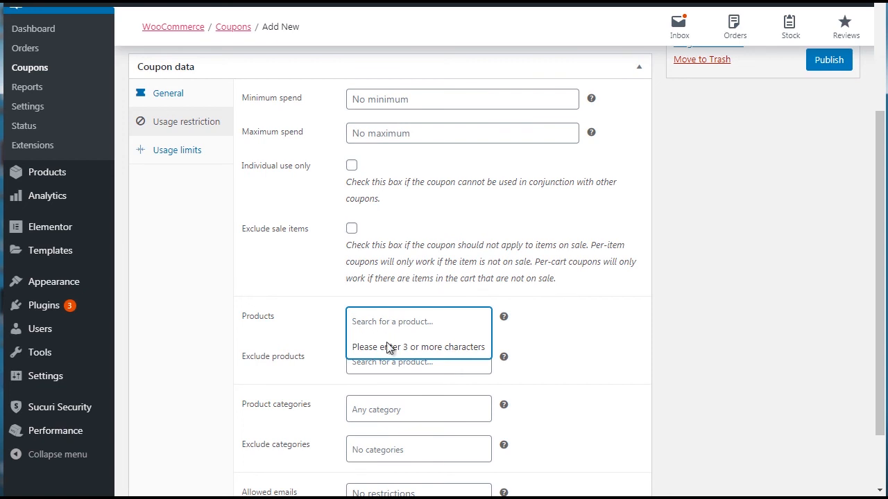
pyautogui.click(218, 317)
pyautogui.scroll(-2, 217, 317)
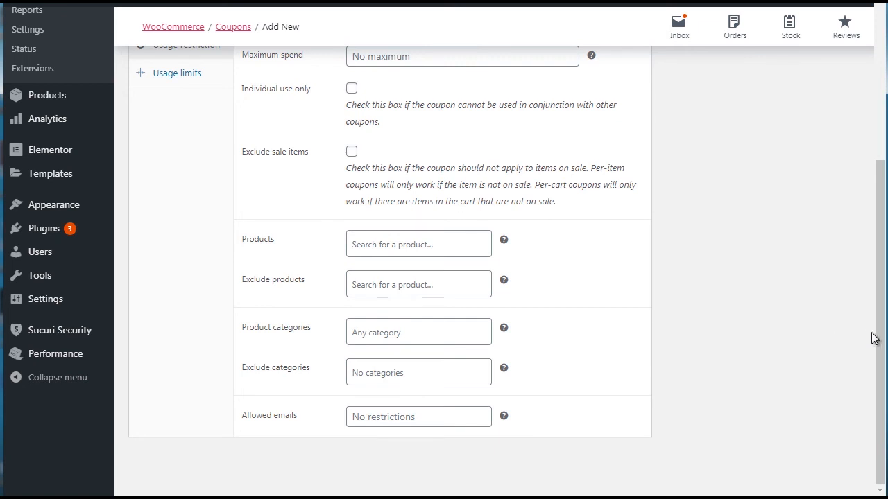
# Set the coupon's usage limit per coupon to 100 in its usage limits settings
pyautogui.moveTo(875, 337); pyautogui.dragTo(882, 222)
pyautogui.click(175, 263)
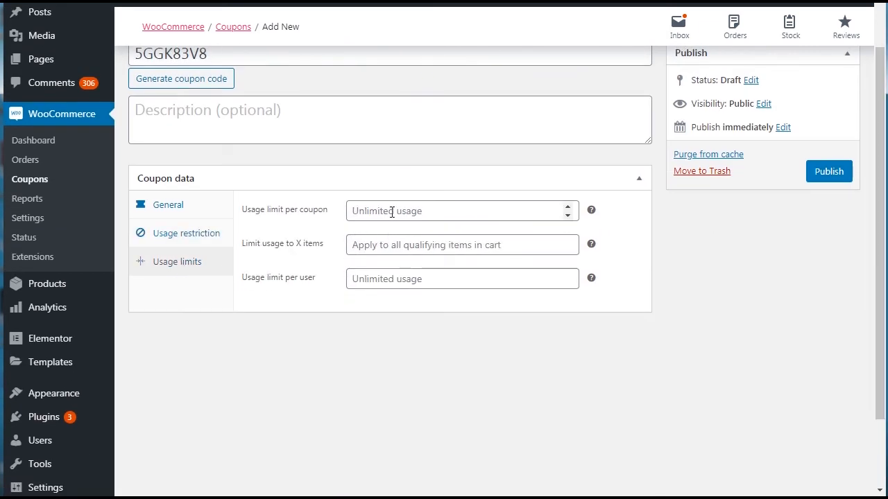
pyautogui.click(349, 182)
pyautogui.click(349, 183)
pyautogui.click(381, 213)
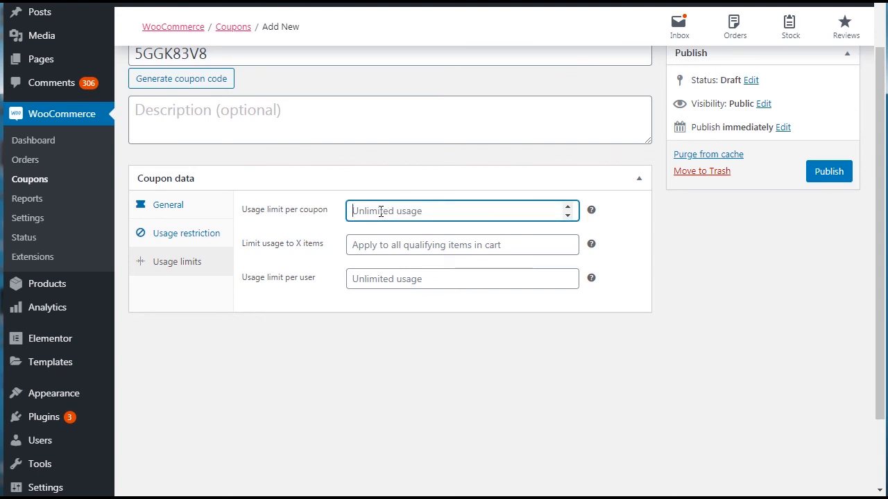
pyautogui.write('100')
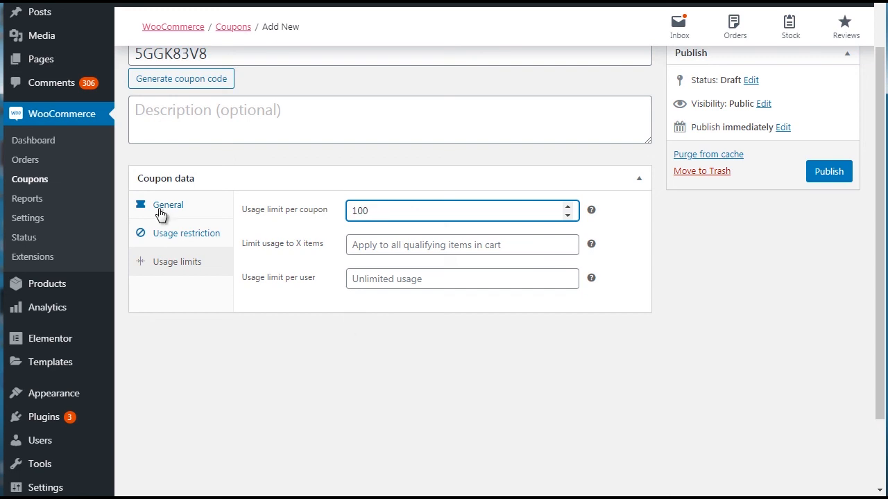
# Leave the coupon without saving it and open the WooCommerce sales reports
pyautogui.click(28, 200)
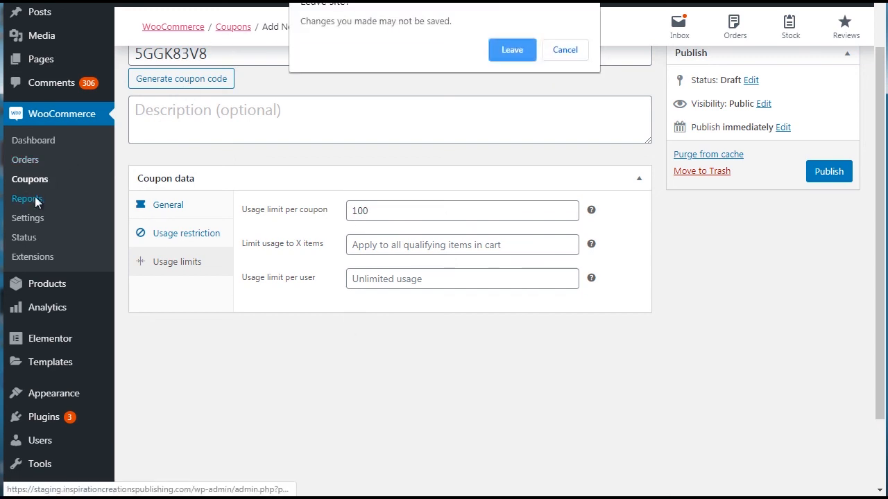
pyautogui.click(512, 50)
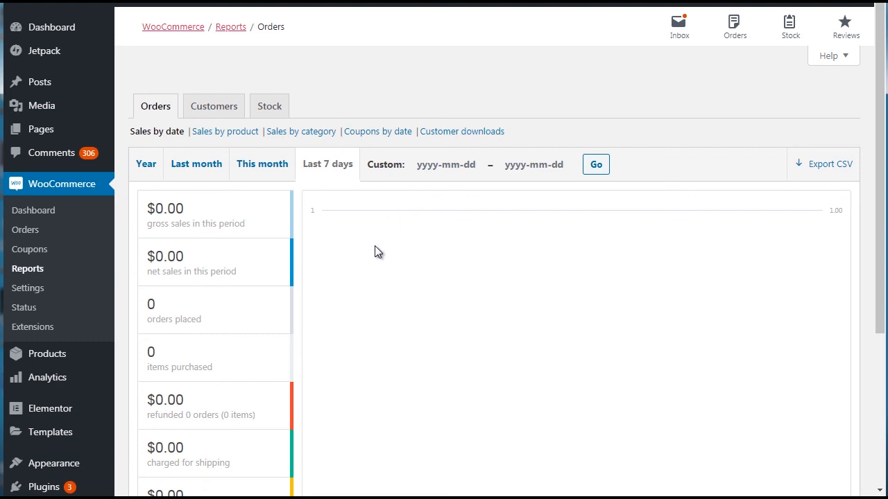
# Examine the WooCommerce general and product settings, including the store address and the pages selectable as the shop page
pyautogui.click(26, 288)
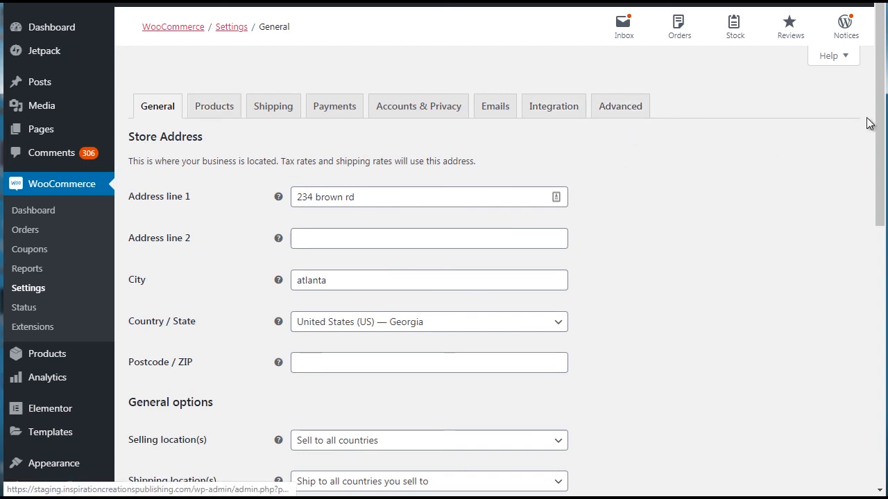
pyautogui.moveTo(879, 124)
pyautogui.mouseDown()
pyautogui.moveTo(882, 389)
pyautogui.moveTo(880, 117)
pyautogui.mouseUp()
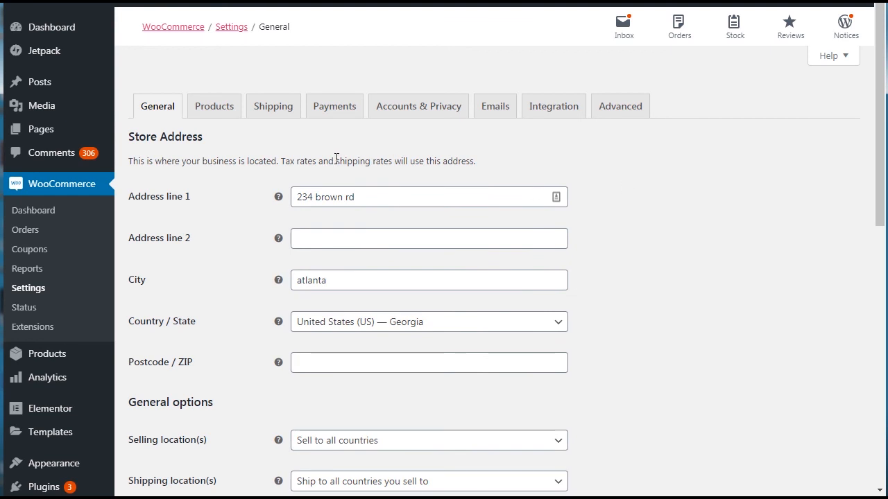
pyautogui.click(221, 114)
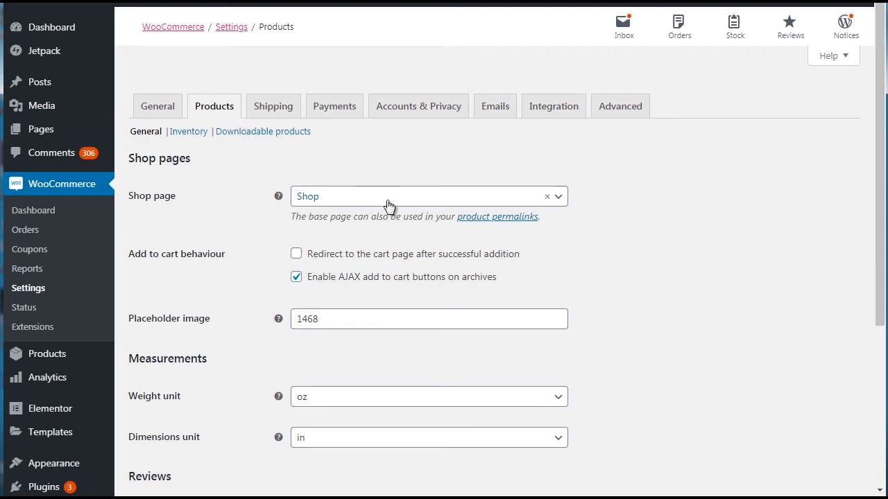
pyautogui.click(335, 202)
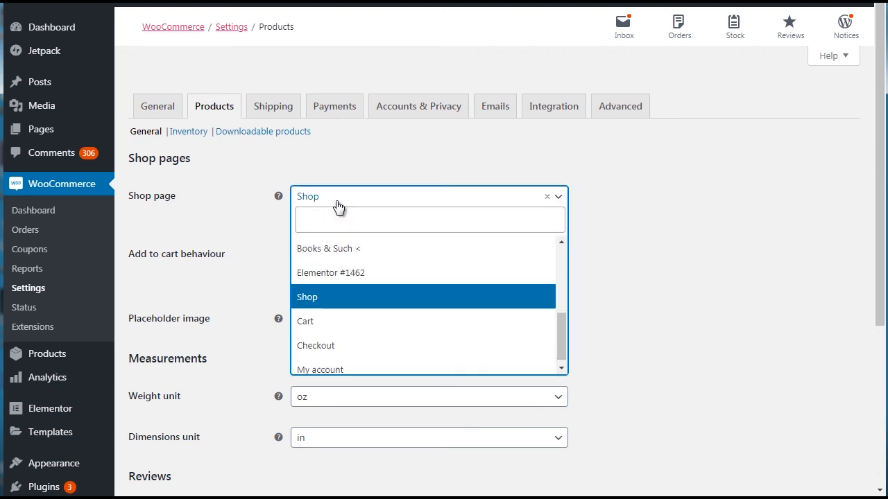
pyautogui.click(338, 202)
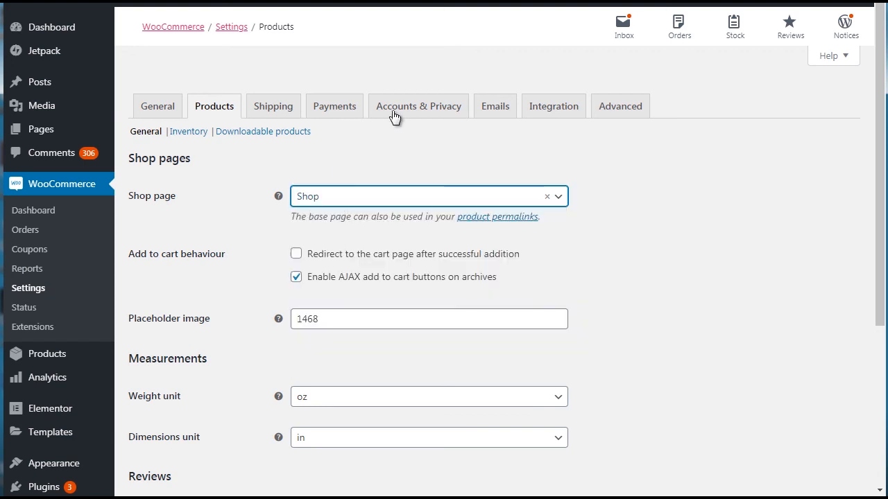
# Look through the list of email notifications in the WooCommerce email settings
pyautogui.click(486, 113)
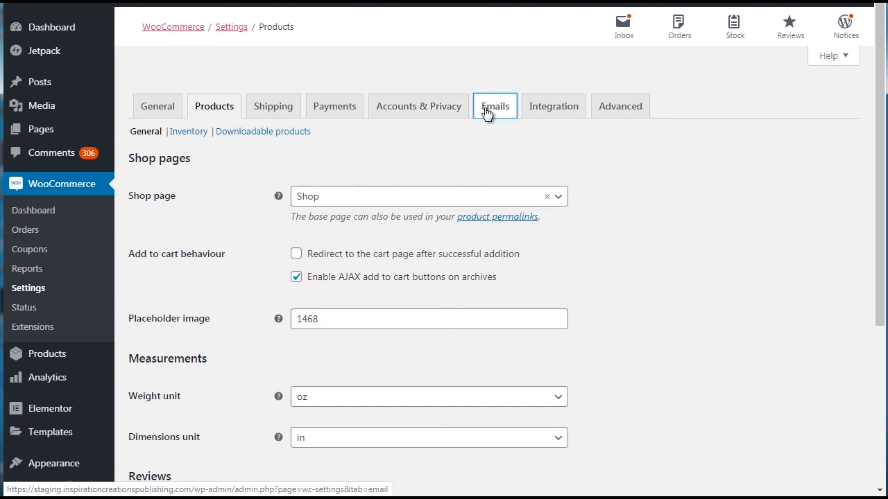
pyautogui.scroll(-5, 879, 156)
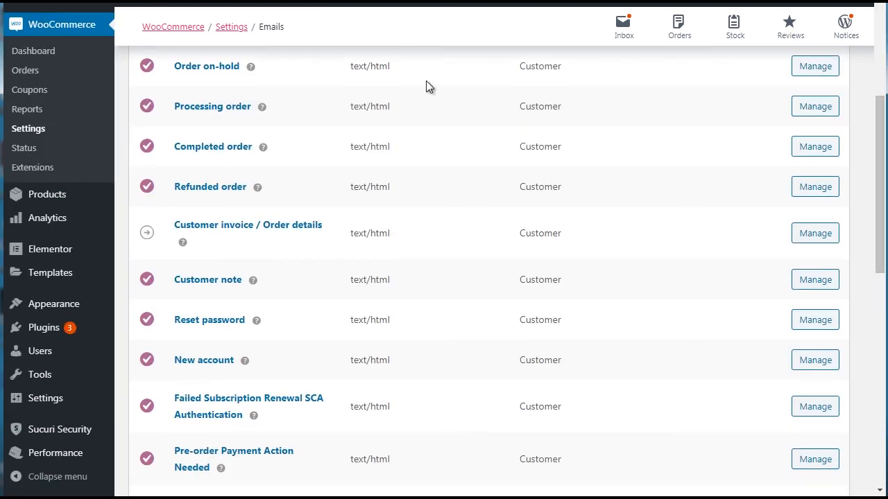